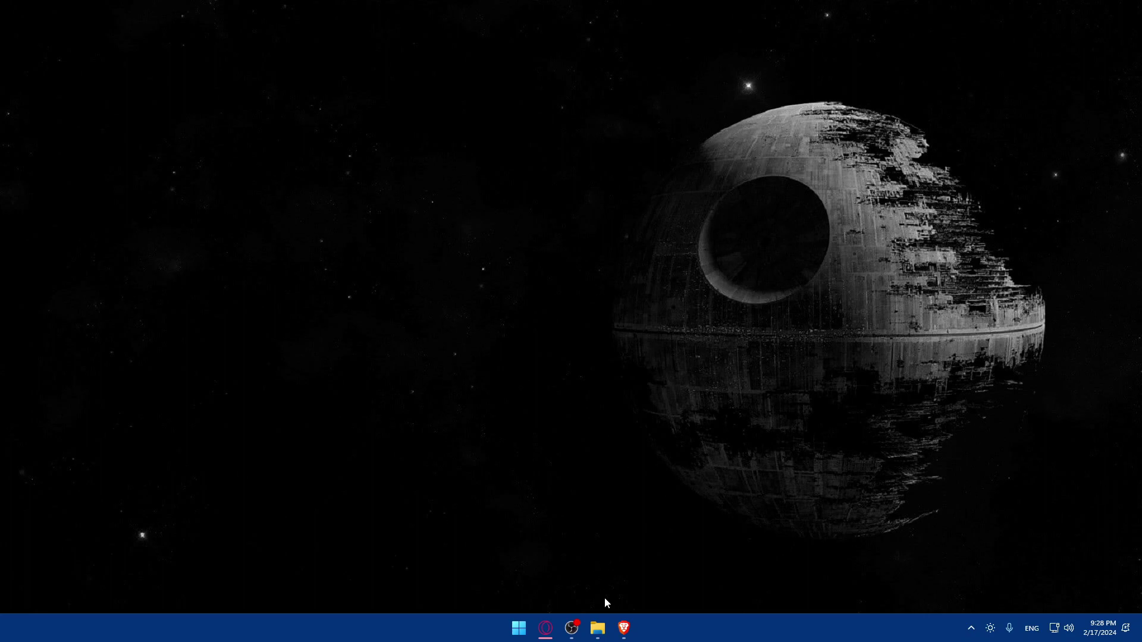
Open the Brave browser and load the Webflow dashboard at webflow.com.
{"action": "left_click_drag", "start_coordinate": [624, 627], "coordinate": [540, 620]}
{"action": "left_click", "coordinate": [623, 628]}
{"action": "left_click", "coordinate": [623, 628]}
{"action": "left_click", "coordinate": [624, 639]}
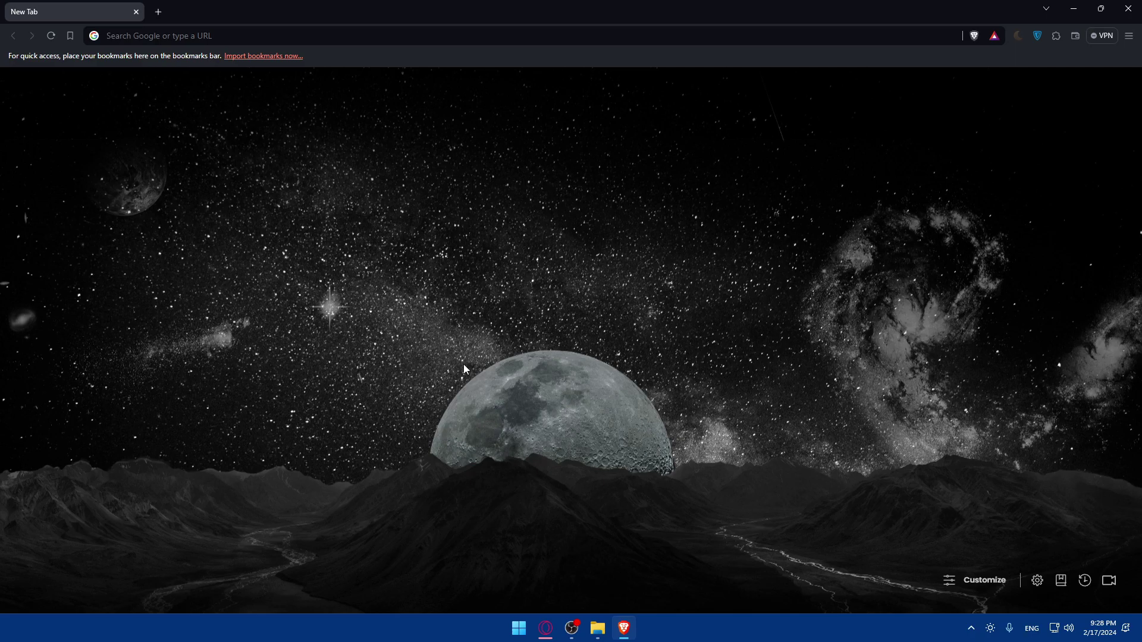
{"action": "left_click", "coordinate": [182, 35]}
{"action": "type", "text": "webflo"}
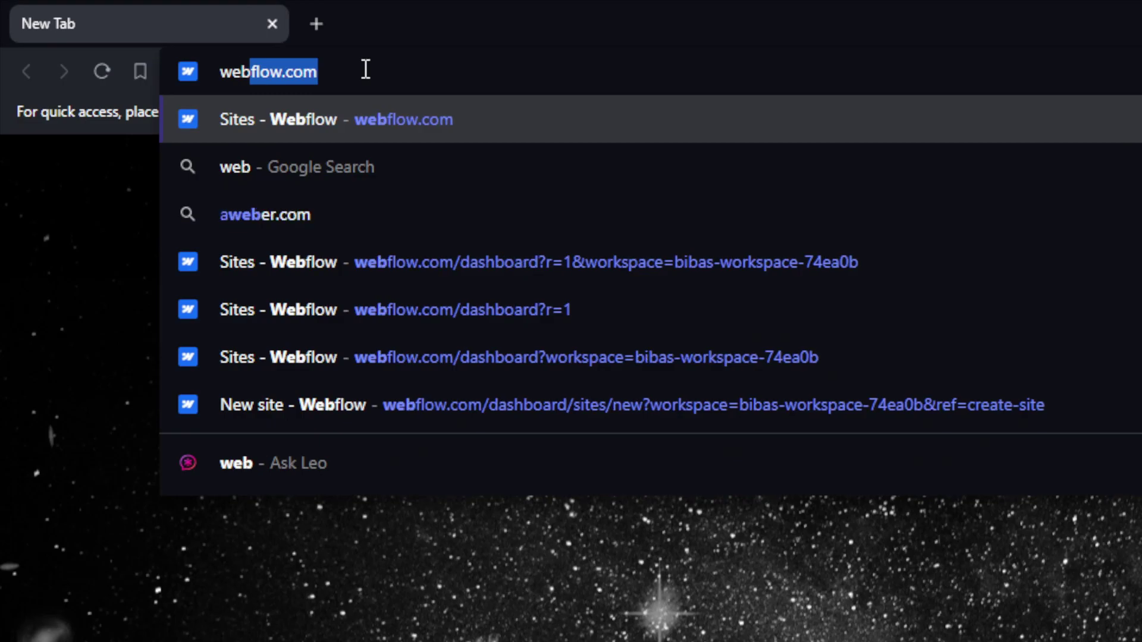
{"action": "type", "text": "w.c"}
{"action": "key", "text": "Return"}
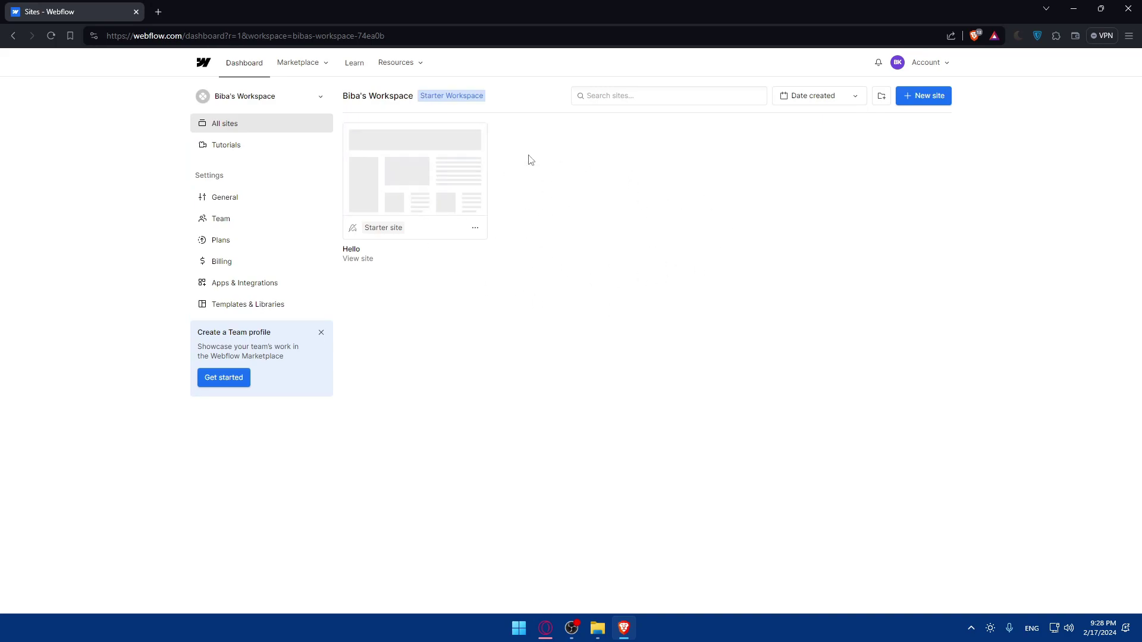
Open a private browser window and load webflow.com in it.
{"action": "key", "text": "ctrl+shift+n"}
{"action": "type", "text": "webflow.com"}
{"action": "key", "text": "Return"}
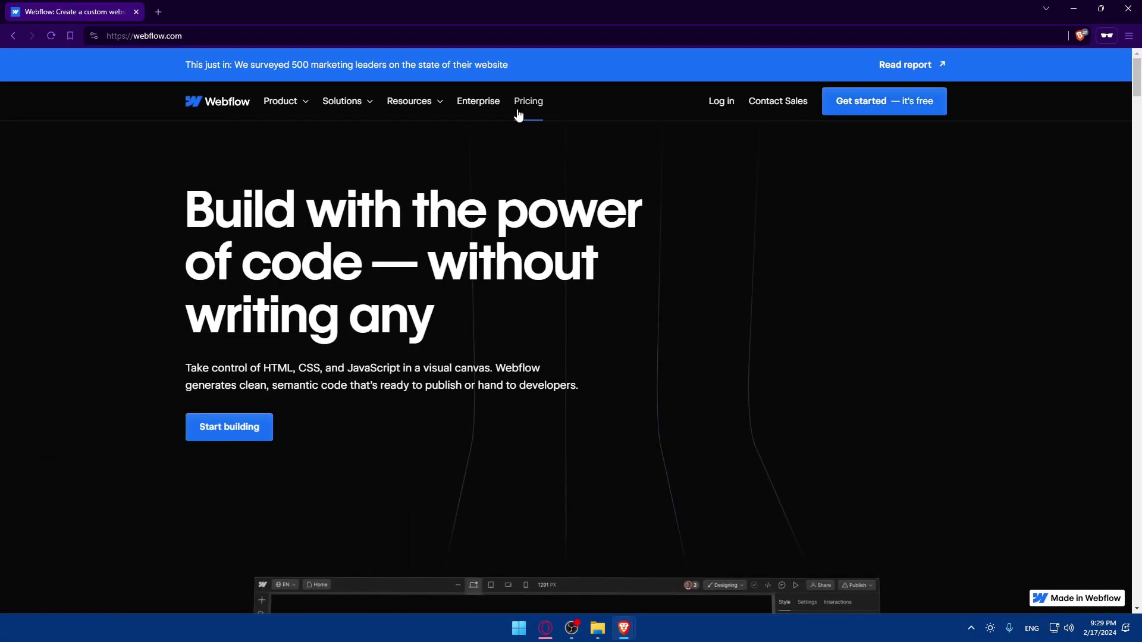
Open the Webflow pricing page and display the General site plans with monthly billing.
{"action": "left_click", "coordinate": [518, 115]}
{"action": "scroll", "coordinate": [630, 205], "scroll_direction": "down", "scroll_amount": 6}
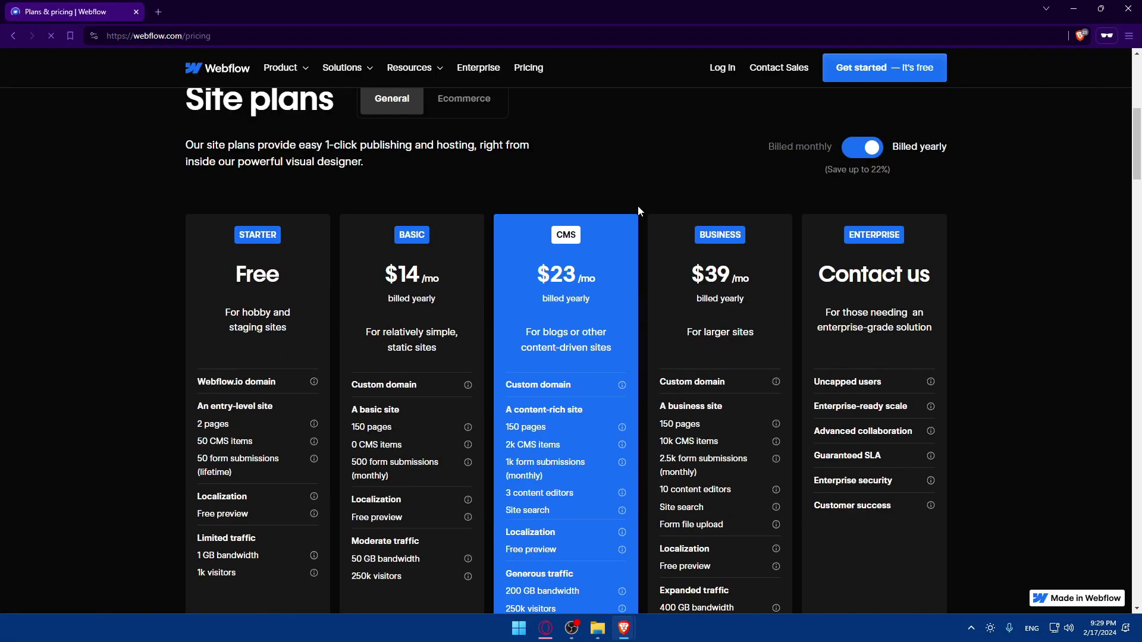
{"action": "scroll", "coordinate": [638, 205], "scroll_direction": "down", "scroll_amount": 2}
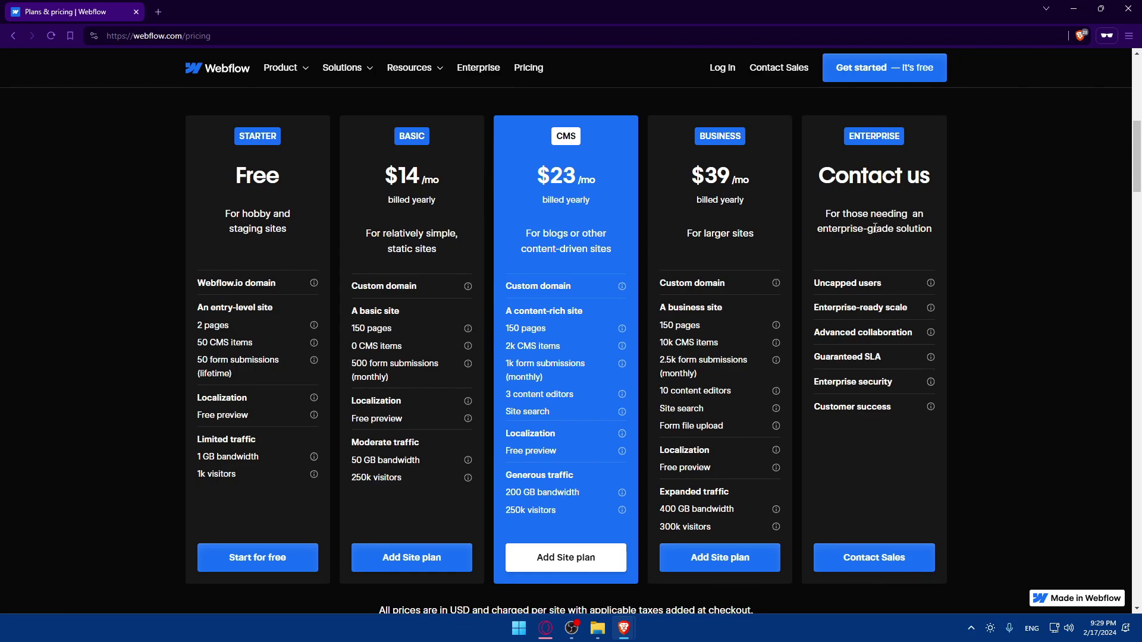
{"action": "scroll", "coordinate": [874, 228], "scroll_direction": "up", "scroll_amount": 3}
{"action": "left_click", "coordinate": [856, 248]}
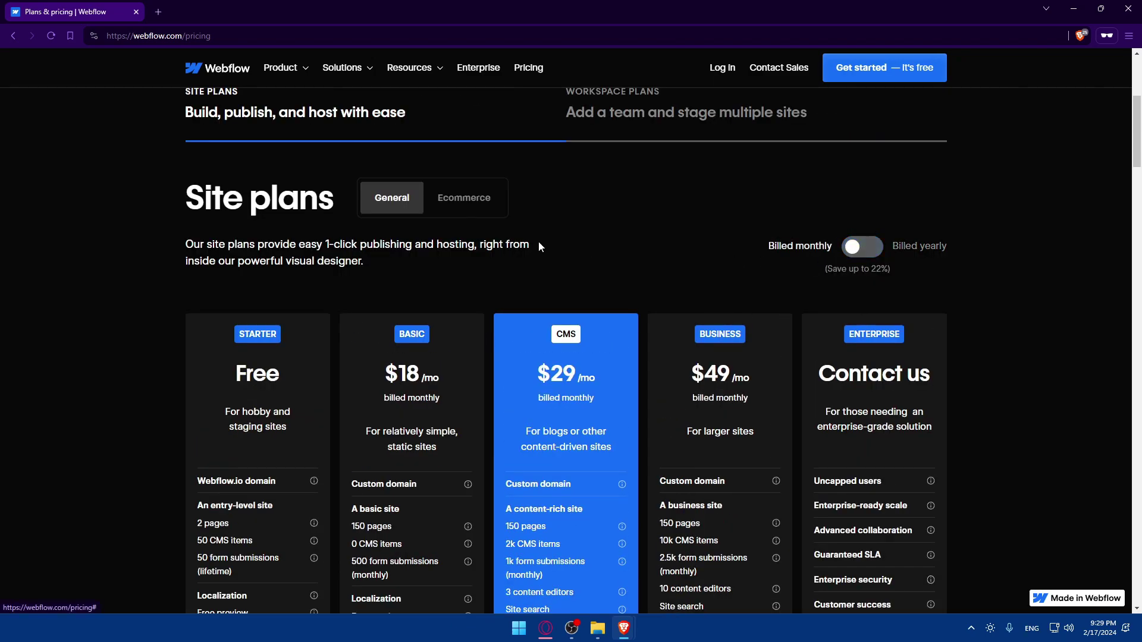
Display the Ecommerce site plans with monthly billing.
{"action": "left_click", "coordinate": [467, 207]}
{"action": "scroll", "coordinate": [575, 249], "scroll_direction": "down", "scroll_amount": 3}
{"action": "scroll", "coordinate": [573, 249], "scroll_direction": "up", "scroll_amount": 2}
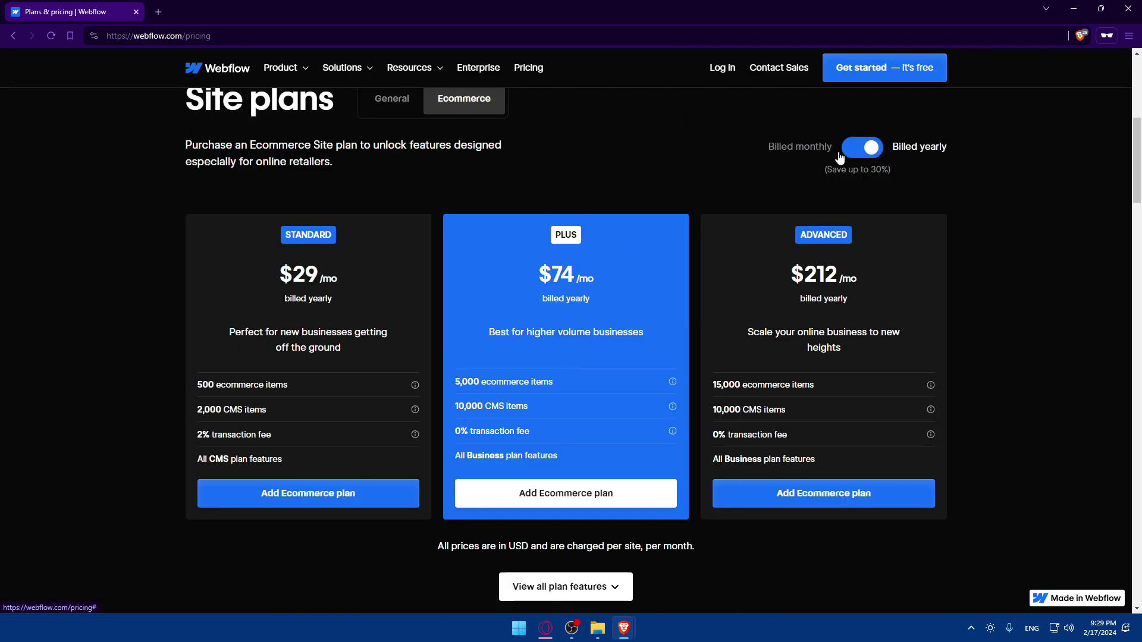
{"action": "left_click", "coordinate": [873, 149]}
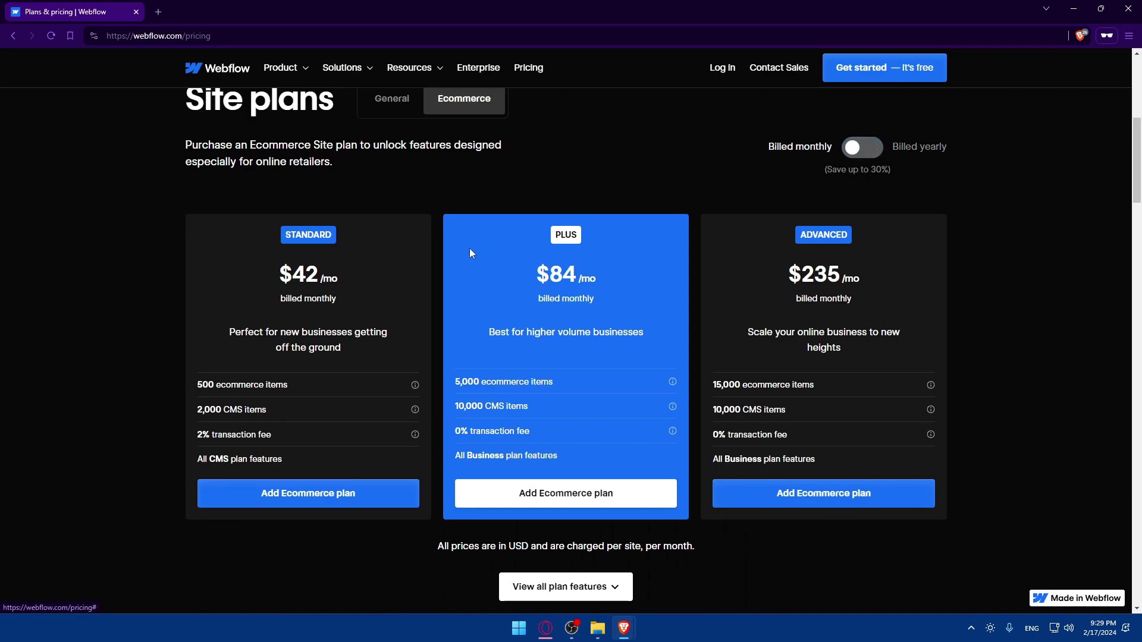
Look through the Webflow home page down to the Enterprise section and close the private window.
{"action": "left_click", "coordinate": [244, 76]}
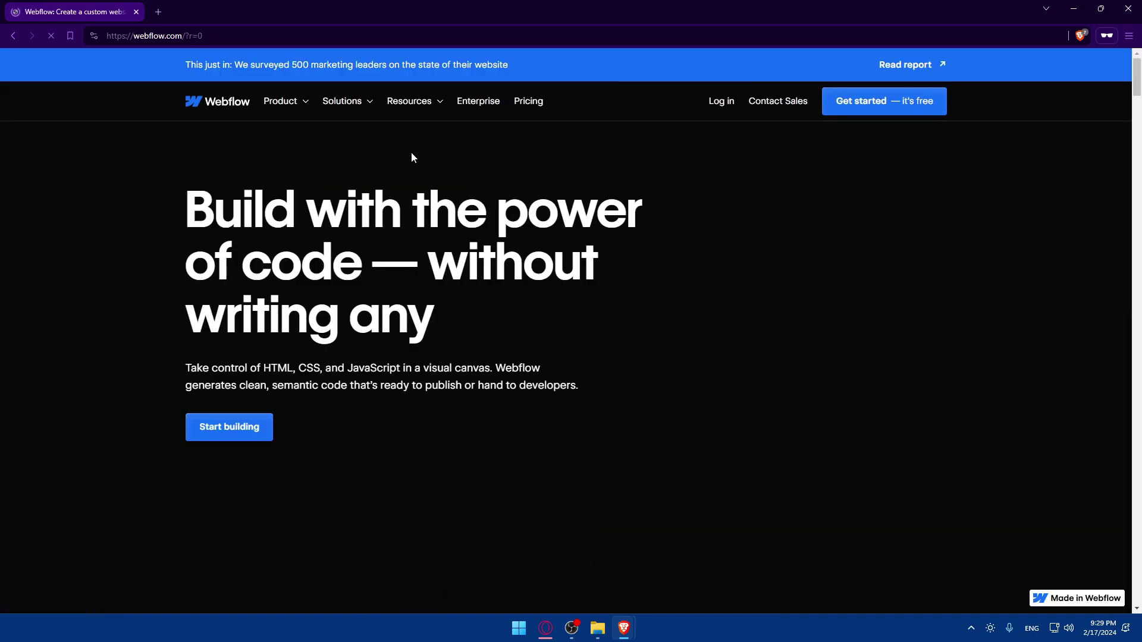
{"action": "scroll", "coordinate": [562, 248], "scroll_direction": "down", "scroll_amount": 15}
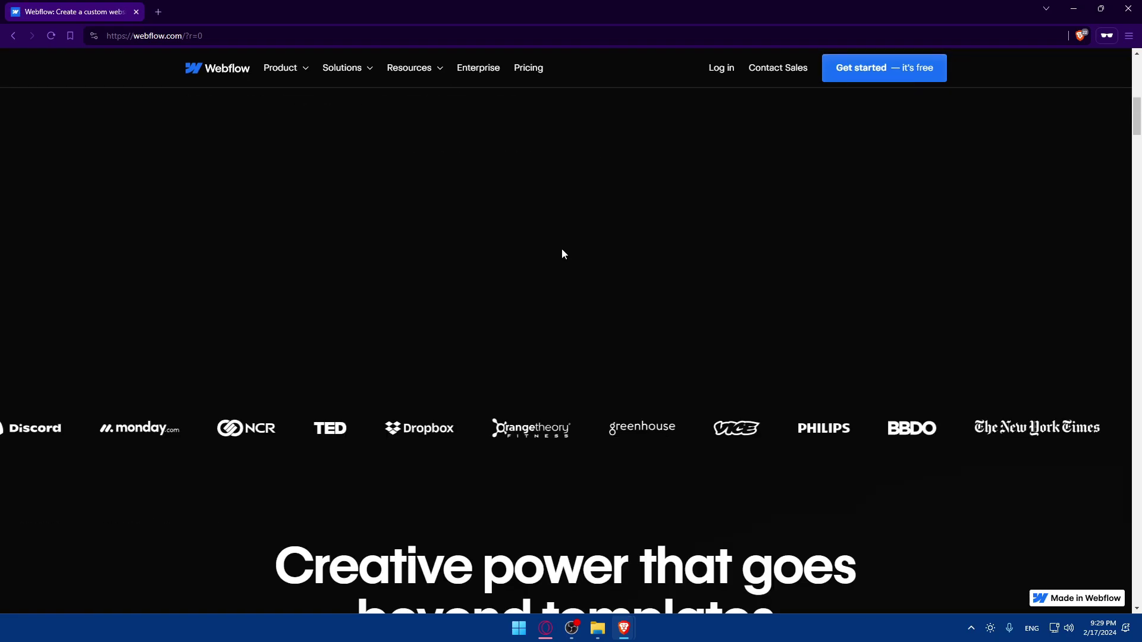
{"action": "scroll", "coordinate": [330, 310], "scroll_direction": "down", "scroll_amount": 18}
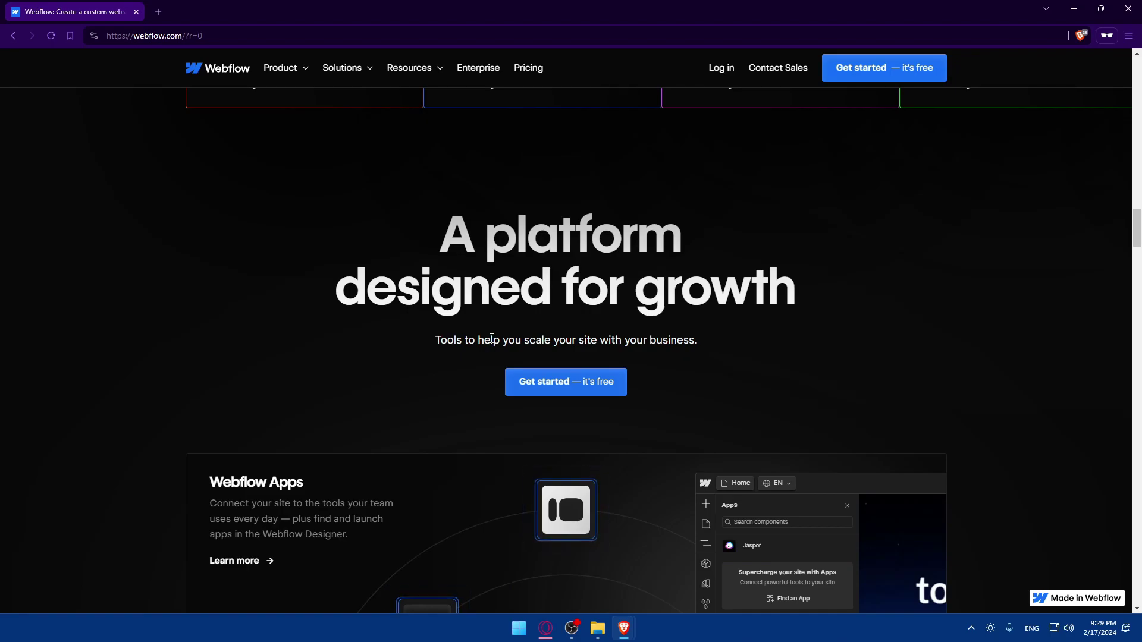
{"action": "scroll", "coordinate": [660, 366], "scroll_direction": "down", "scroll_amount": 15}
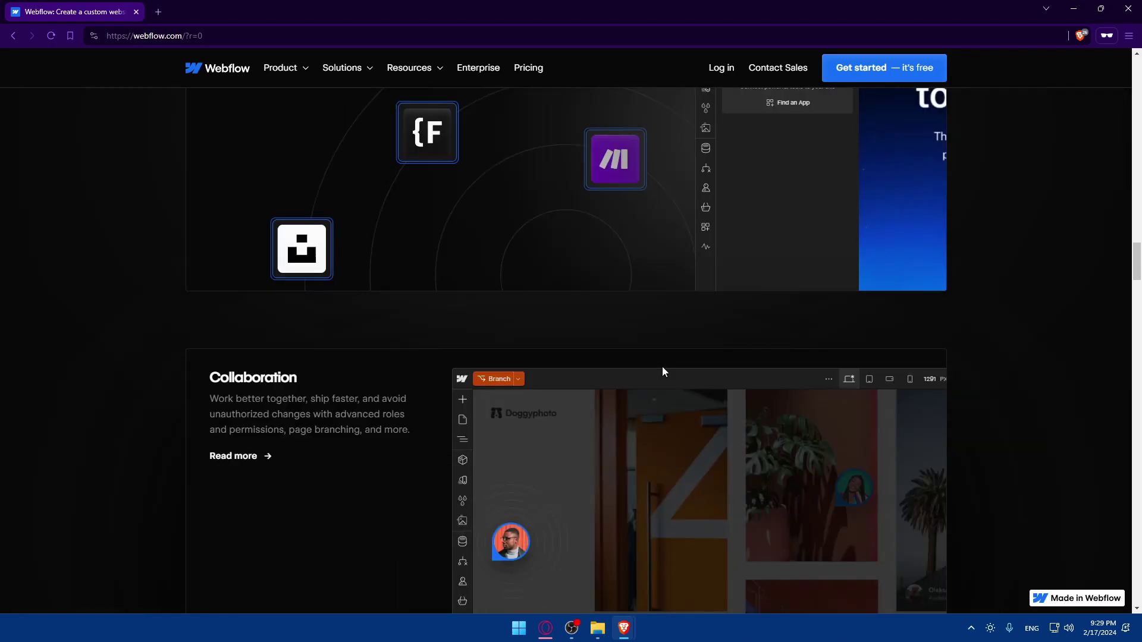
{"action": "scroll", "coordinate": [654, 366], "scroll_direction": "down", "scroll_amount": 15}
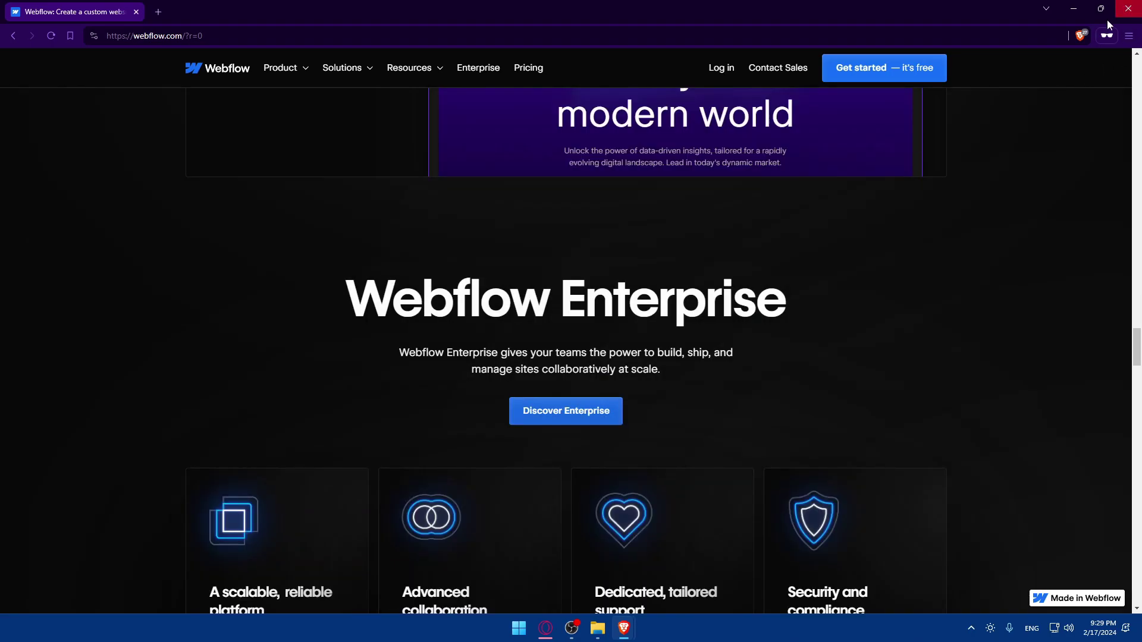
{"action": "left_click", "coordinate": [1130, 9]}
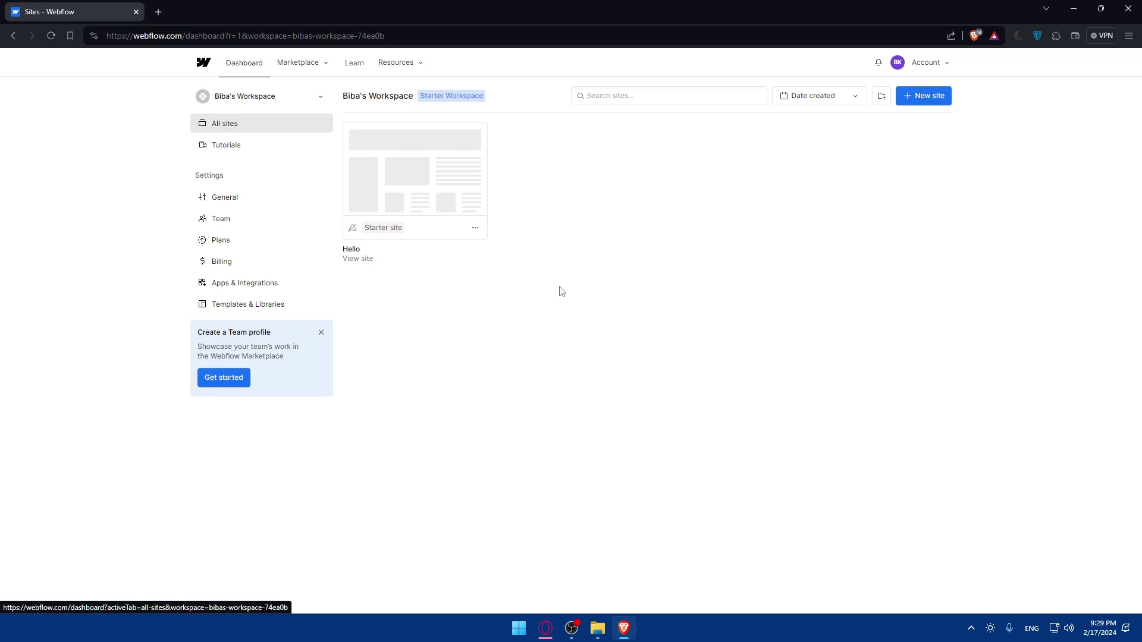
Open the workspace's Tutorials page and review the interactive tutorial and the Webflow University courses.
{"action": "left_click", "coordinate": [258, 151]}
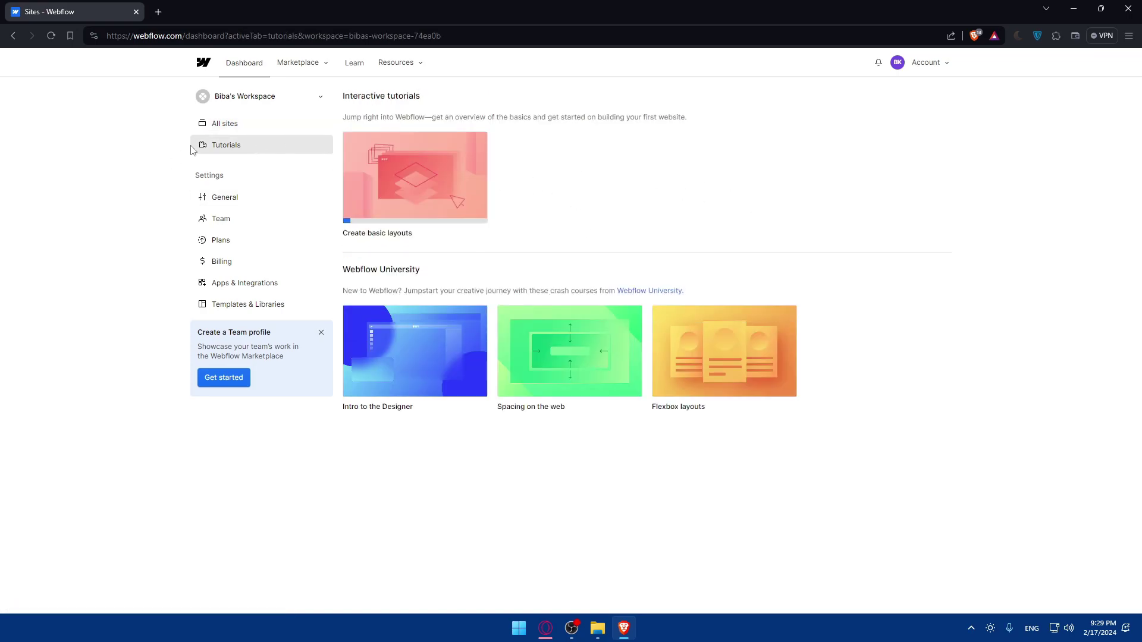
{"action": "mouse_move", "coordinate": [414, 200]}
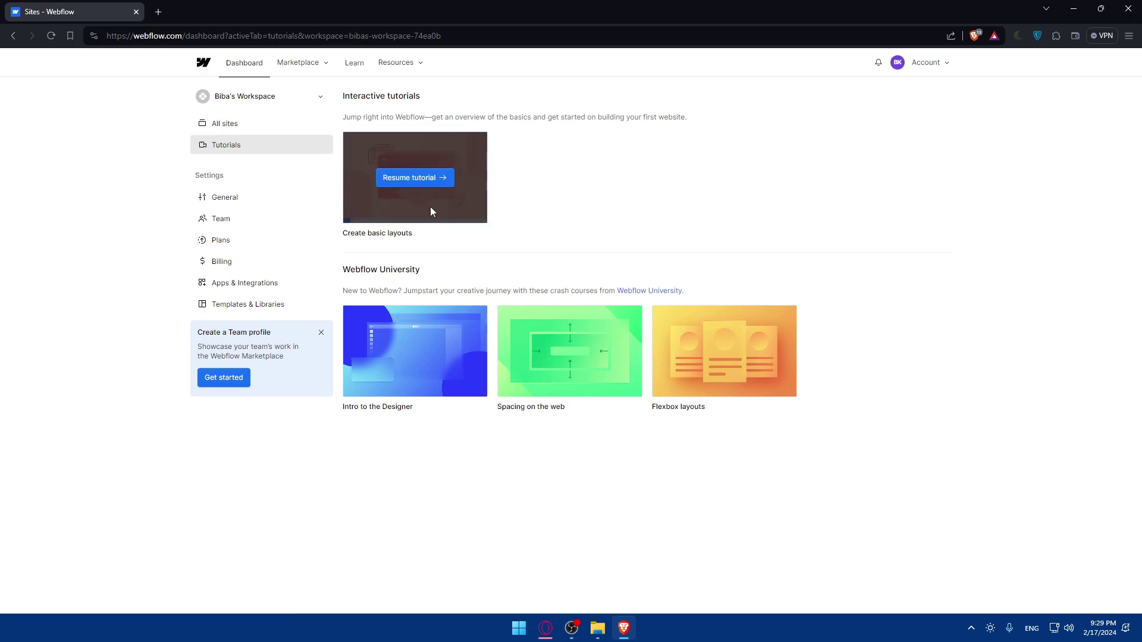
{"action": "left_click_drag", "start_coordinate": [345, 232], "coordinate": [425, 234]}
{"action": "left_click", "coordinate": [423, 247]}
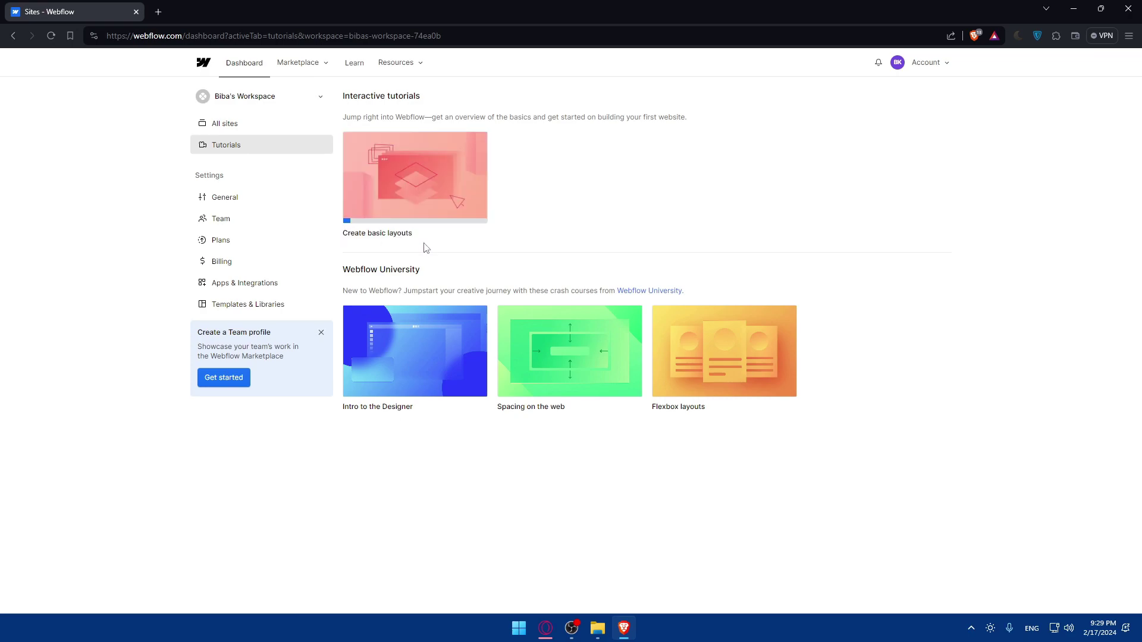
{"action": "left_click_drag", "start_coordinate": [342, 415], "coordinate": [577, 424]}
{"action": "left_click", "coordinate": [396, 425]}
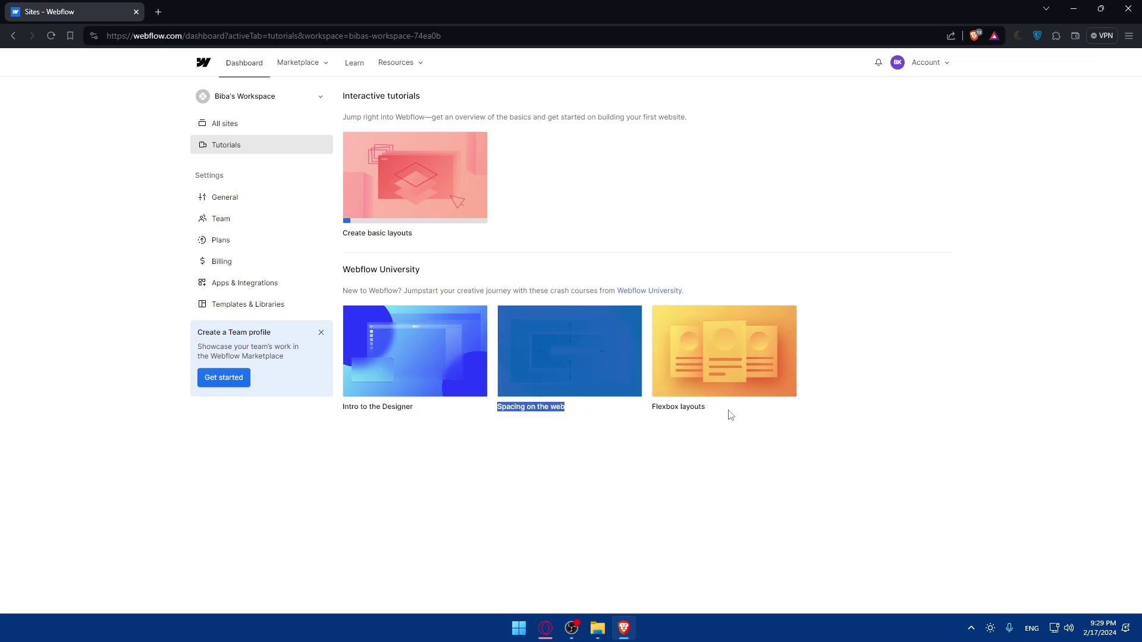
{"action": "left_click", "coordinate": [647, 414]}
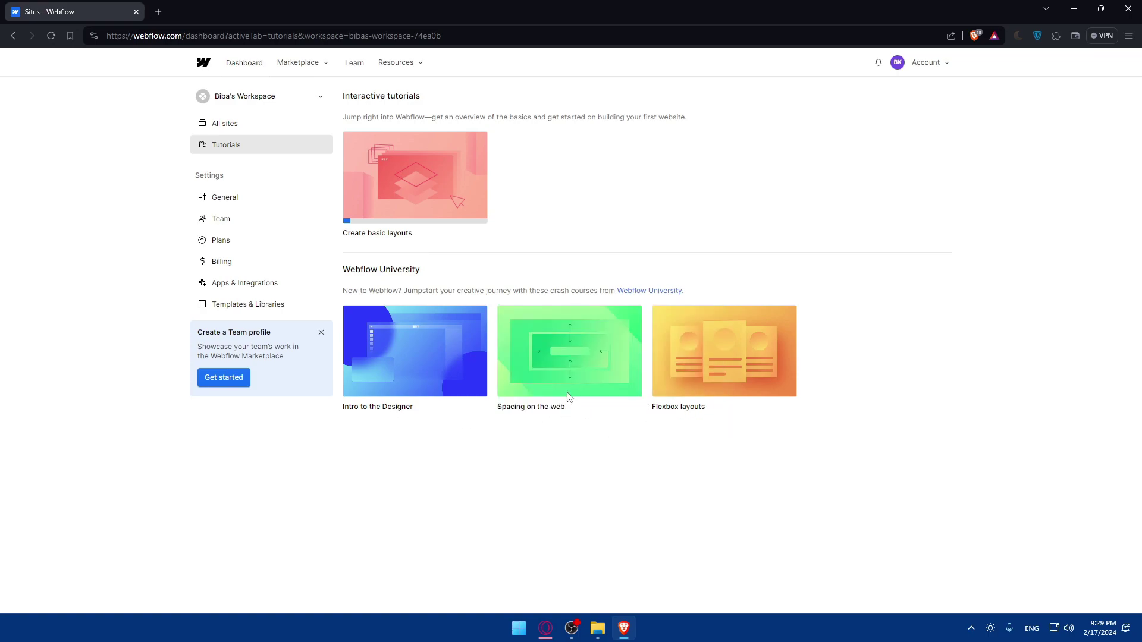
Open the workspace's Apps & Integrations settings and examine the connected Figma to Webflow app.
{"action": "left_click", "coordinate": [254, 197]}
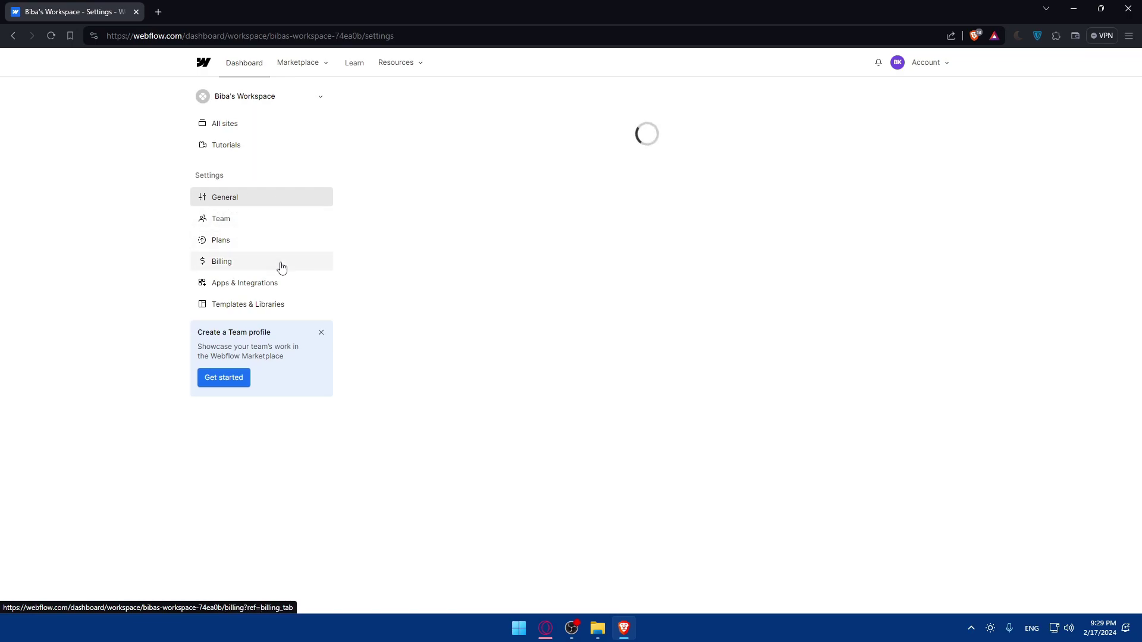
{"action": "left_click", "coordinate": [286, 284]}
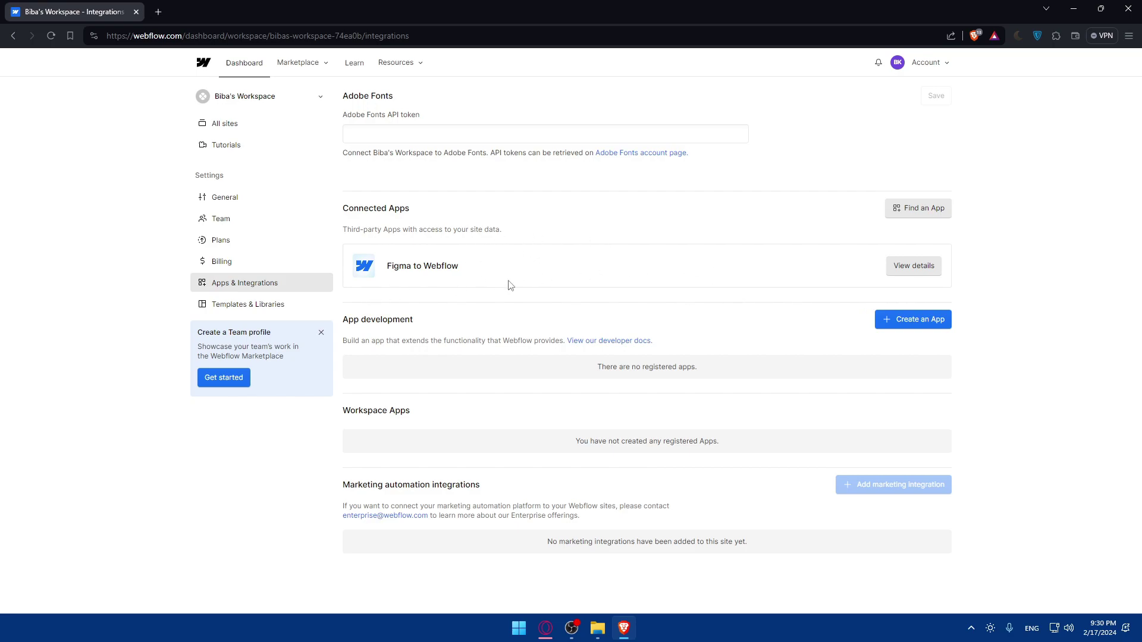
{"action": "left_click_drag", "start_coordinate": [453, 270], "coordinate": [480, 275]}
{"action": "triple_click", "coordinate": [517, 271]}
{"action": "left_click", "coordinate": [515, 271]}
{"action": "left_click_drag", "start_coordinate": [461, 271], "coordinate": [387, 269]}
{"action": "left_click", "coordinate": [387, 269]}
{"action": "triple_click", "coordinate": [459, 271]}
{"action": "left_click", "coordinate": [469, 264]}
{"action": "left_click_drag", "start_coordinate": [463, 271], "coordinate": [495, 269]}
{"action": "left_click", "coordinate": [381, 272]}
{"action": "left_click", "coordinate": [495, 269]}
Find an app from the Connected Apps section by browsing the Webflow Apps marketplace and loading more entries.
{"action": "left_click", "coordinate": [916, 205]}
{"action": "scroll", "coordinate": [548, 326], "scroll_direction": "down", "scroll_amount": 10}
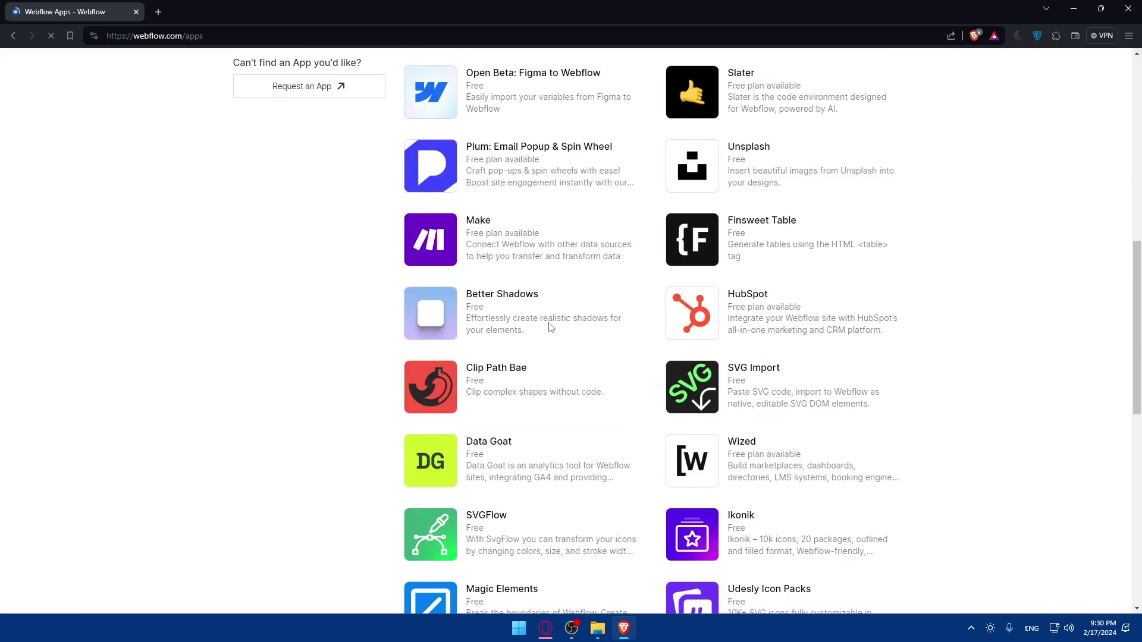
{"action": "scroll", "coordinate": [552, 326], "scroll_direction": "down", "scroll_amount": 3}
{"action": "scroll", "coordinate": [571, 312], "scroll_direction": "down", "scroll_amount": 15}
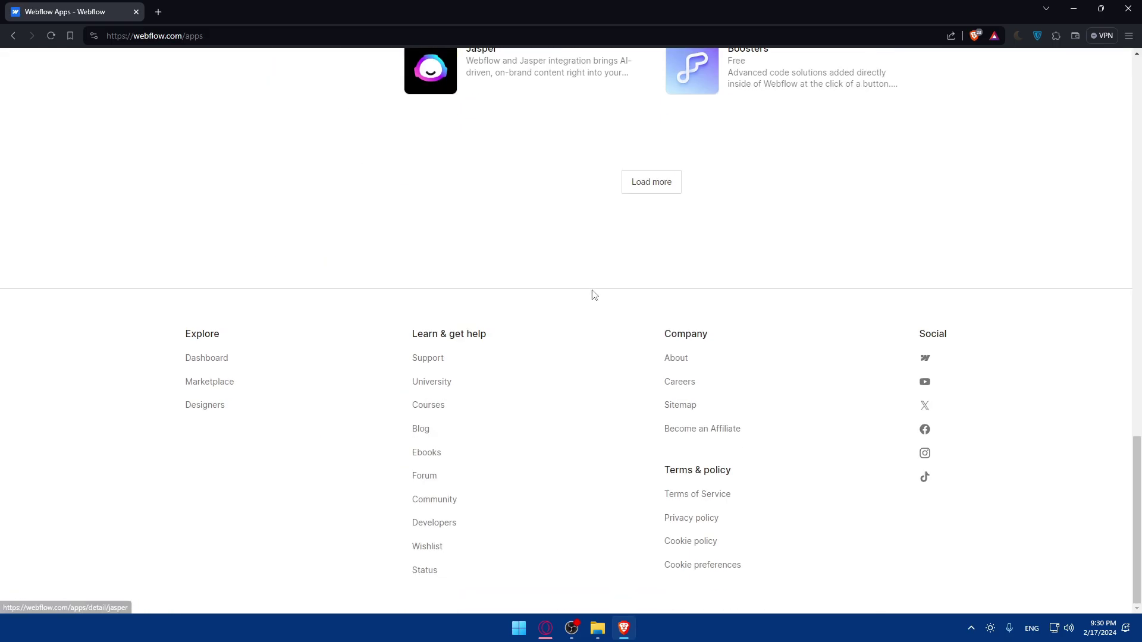
{"action": "scroll", "coordinate": [595, 298], "scroll_direction": "up", "scroll_amount": 5}
{"action": "left_click", "coordinate": [654, 588]}
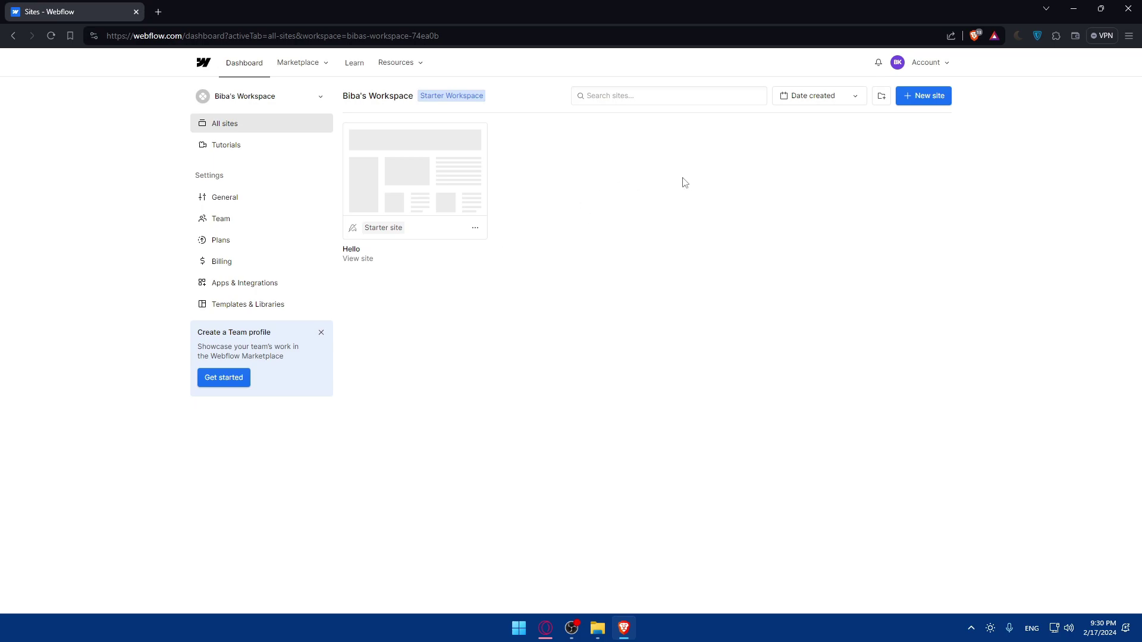
Check the starting templates offered for a new site and return to the workspace's site list.
{"action": "left_click", "coordinate": [931, 97]}
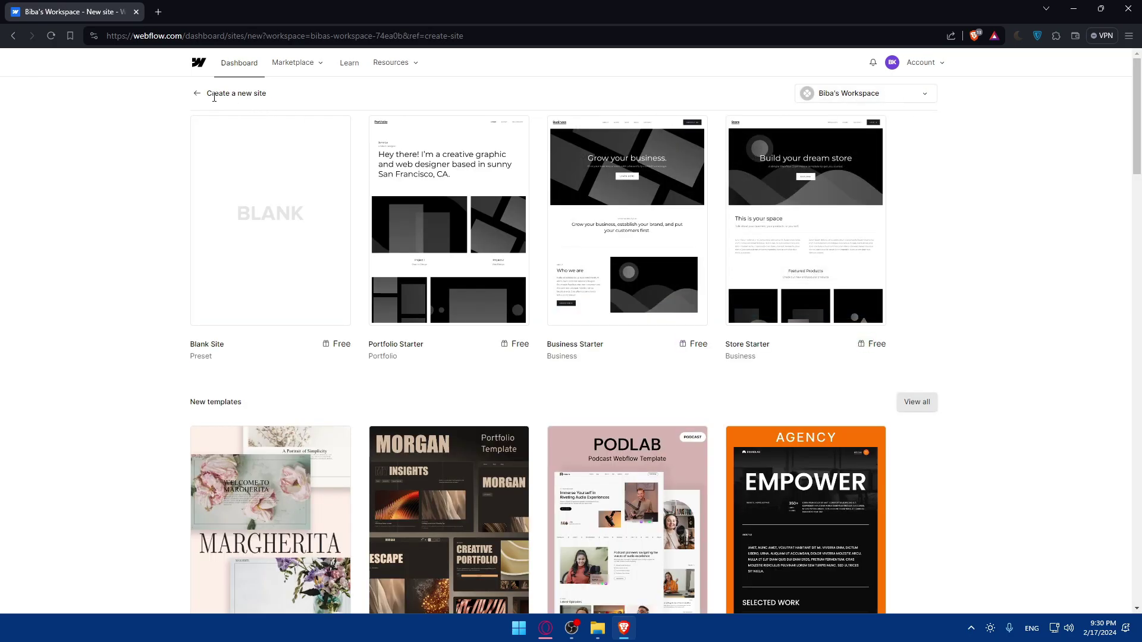
{"action": "left_click", "coordinate": [198, 94]}
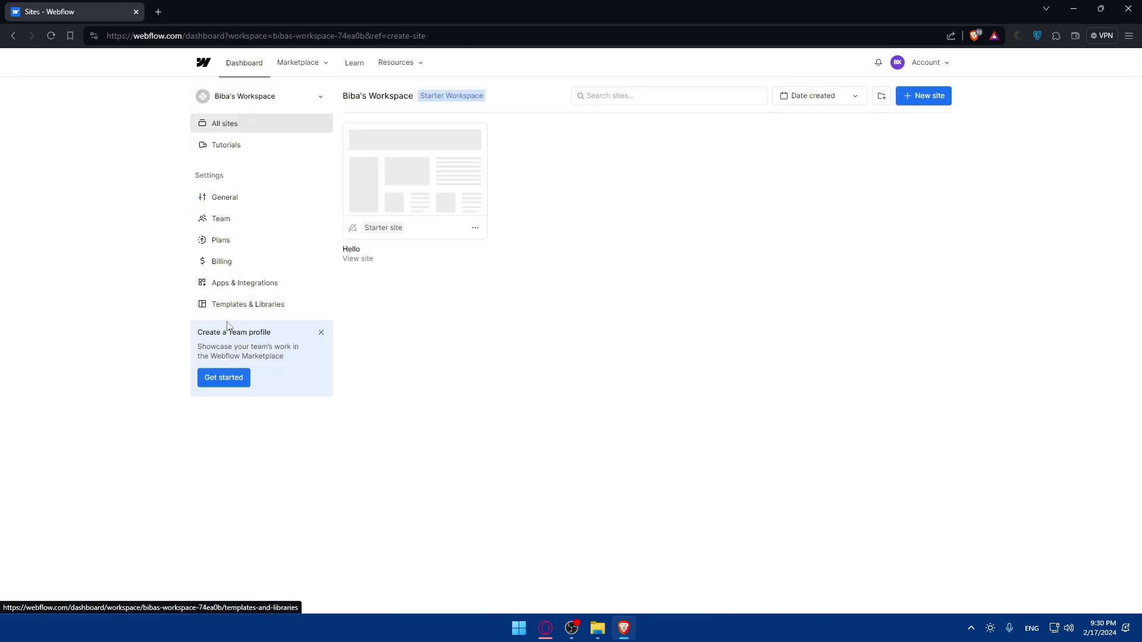
From the workspace's Templates & Libraries settings, browse the Webflow template gallery and close its tab.
{"action": "left_click", "coordinate": [265, 307]}
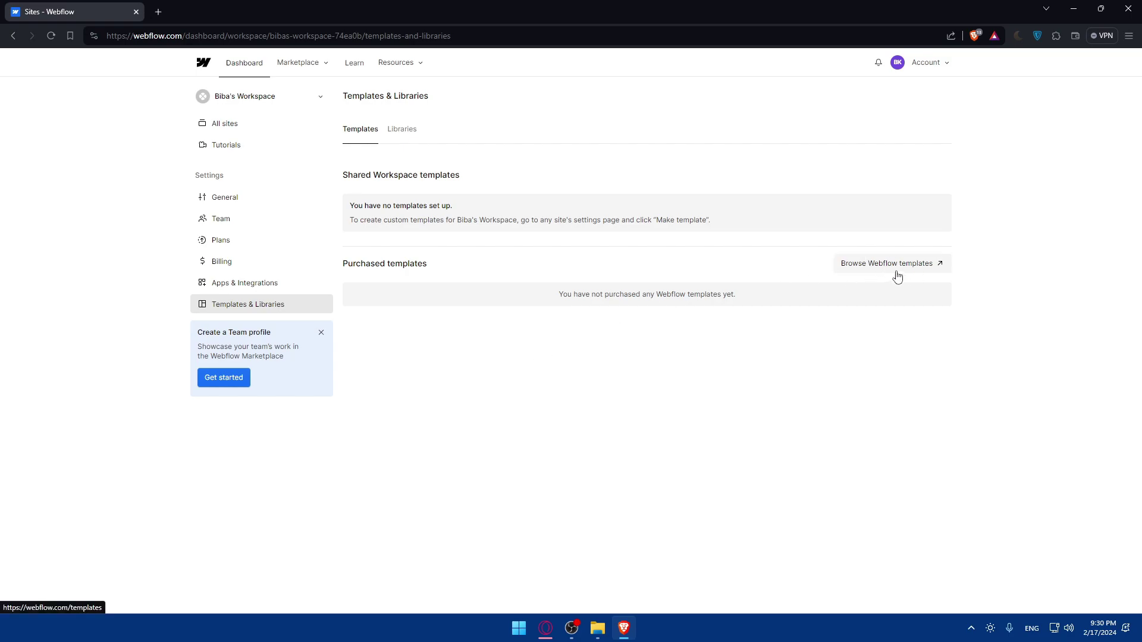
{"action": "left_click", "coordinate": [395, 131]}
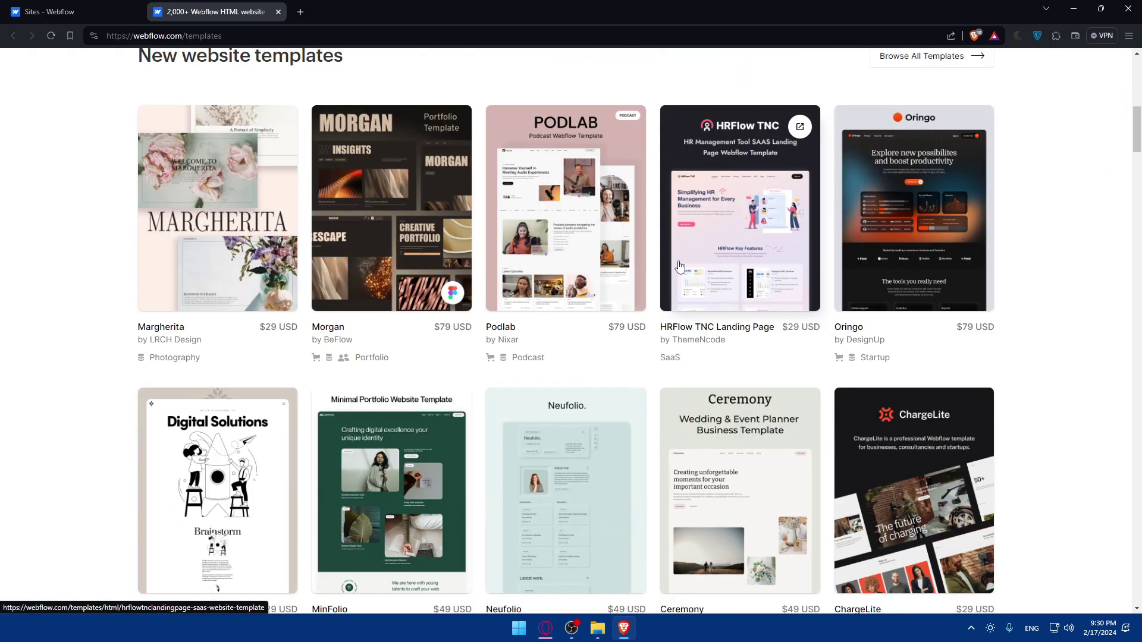
{"action": "scroll", "coordinate": [680, 266], "scroll_direction": "down", "scroll_amount": 12}
{"action": "scroll", "coordinate": [680, 266], "scroll_direction": "down", "scroll_amount": 7}
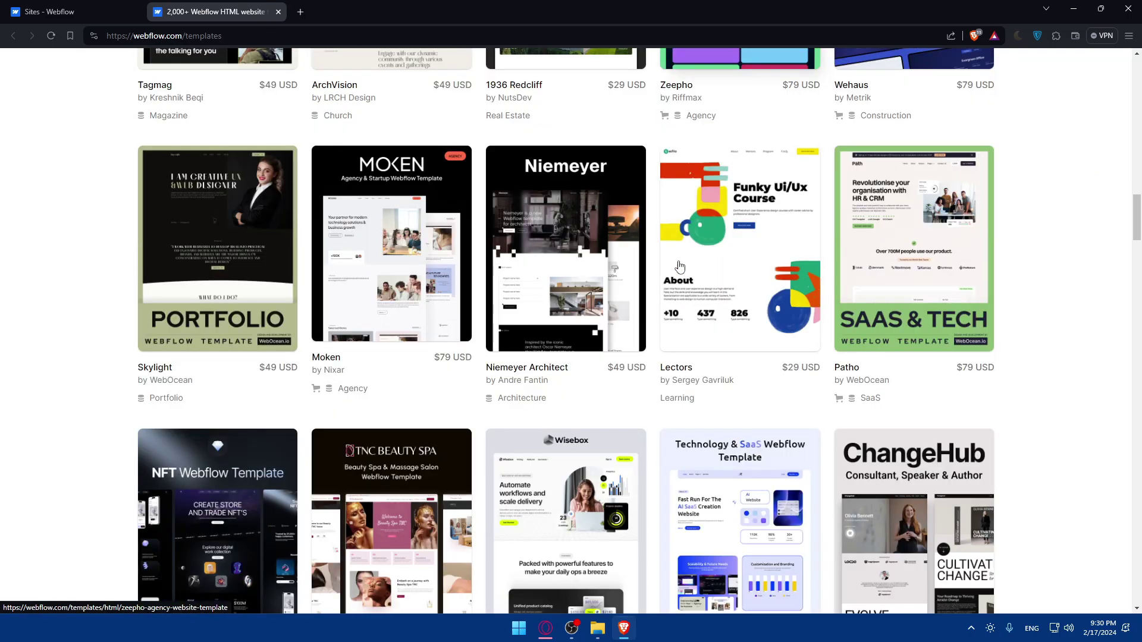
{"action": "scroll", "coordinate": [680, 266], "scroll_direction": "down", "scroll_amount": 20}
{"action": "scroll", "coordinate": [680, 266], "scroll_direction": "up", "scroll_amount": 3}
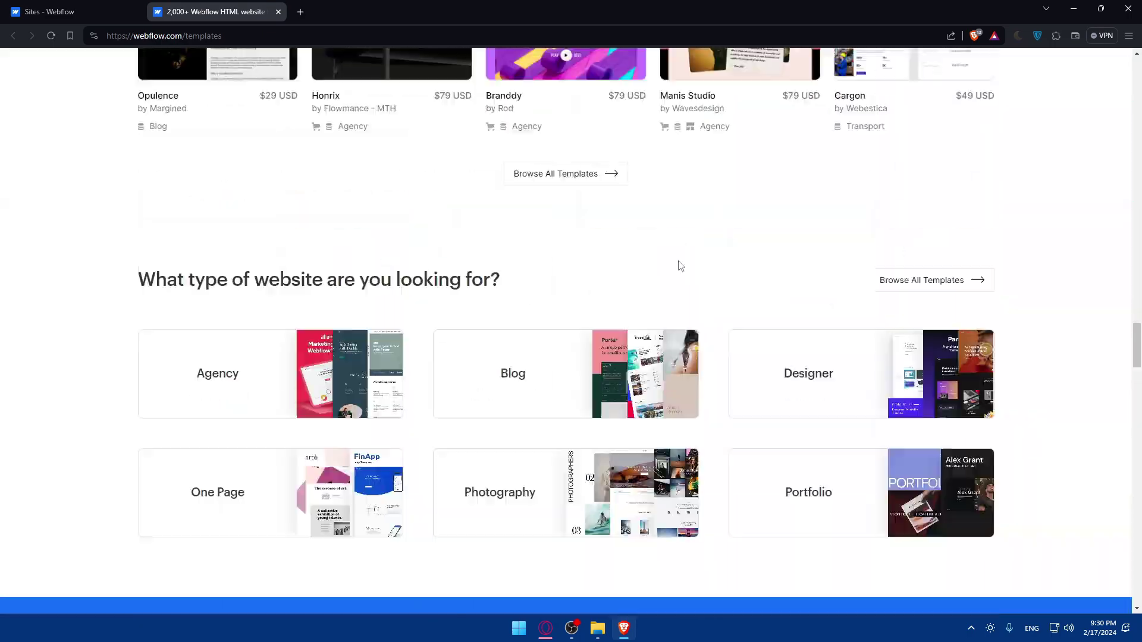
{"action": "scroll", "coordinate": [680, 266], "scroll_direction": "up", "scroll_amount": 20}
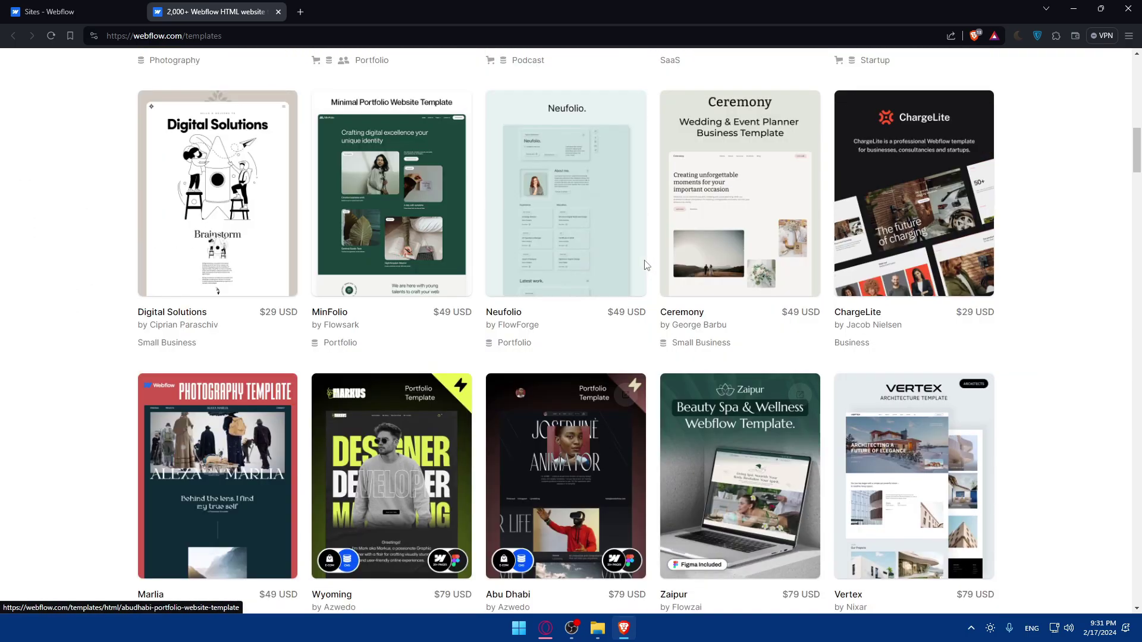
{"action": "scroll", "coordinate": [647, 265], "scroll_direction": "up", "scroll_amount": 14}
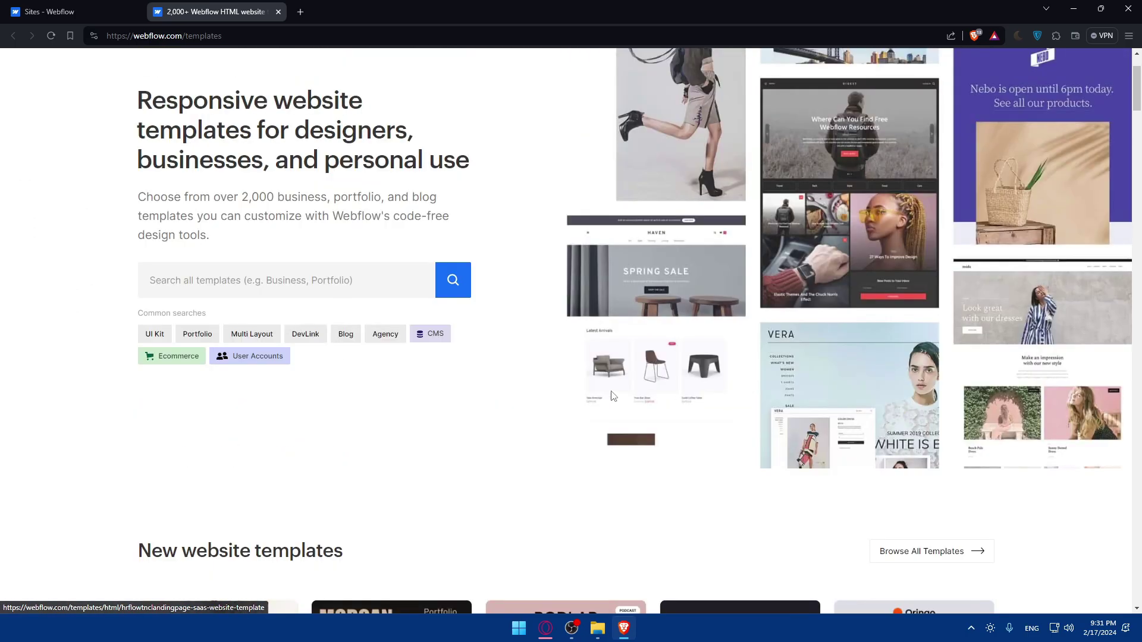
{"action": "scroll", "coordinate": [434, 375], "scroll_direction": "down", "scroll_amount": 2}
{"action": "scroll", "coordinate": [434, 375], "scroll_direction": "up", "scroll_amount": 2}
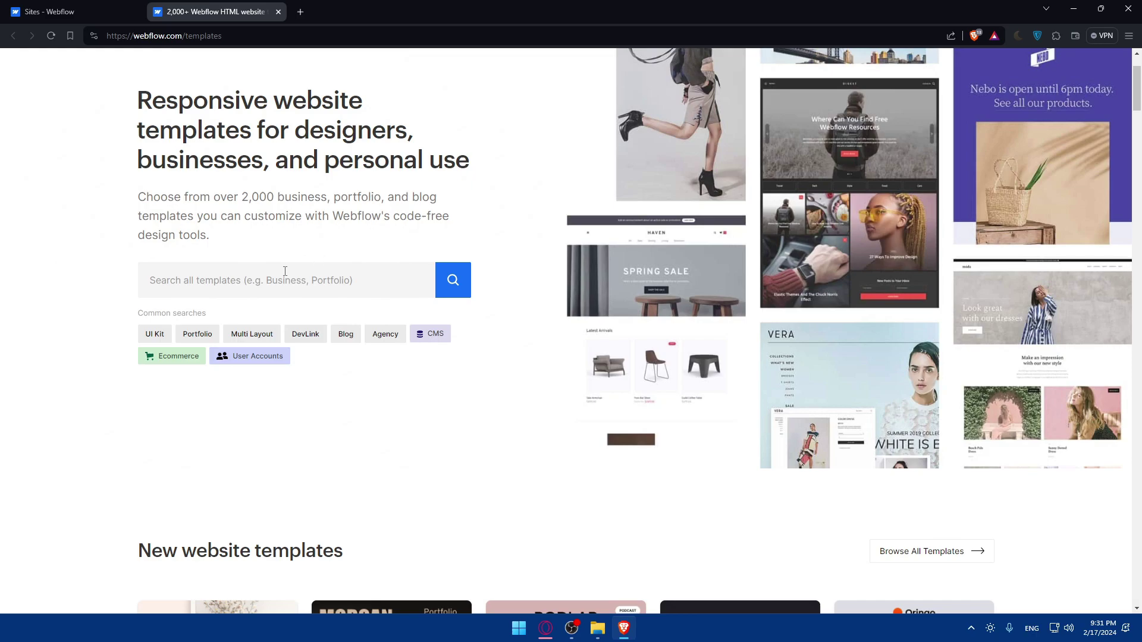
{"action": "left_click", "coordinate": [278, 12]}
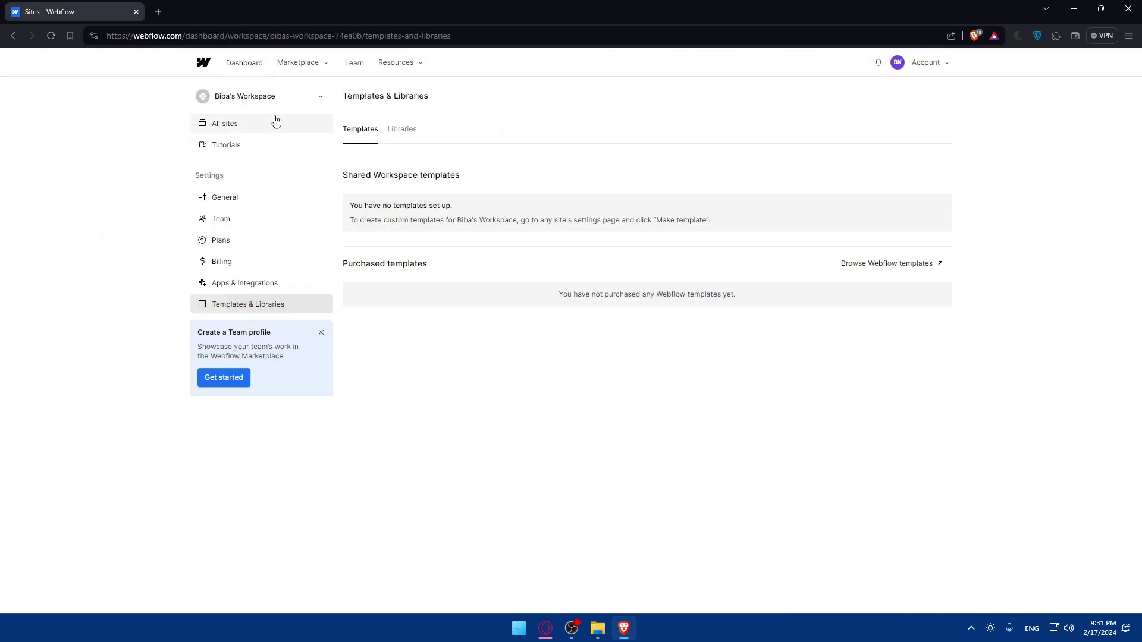
From the workspace's site list, start creating a new site and open the full collection of free templates.
{"action": "left_click", "coordinate": [275, 122]}
{"action": "left_click", "coordinate": [925, 94]}
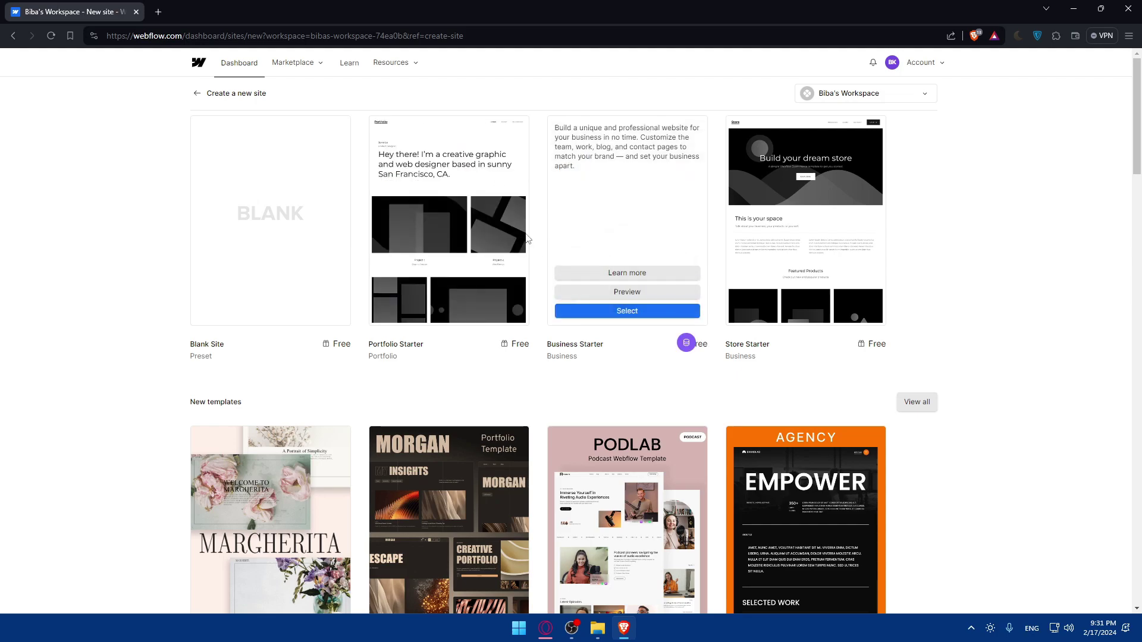
{"action": "scroll", "coordinate": [507, 322], "scroll_direction": "down", "scroll_amount": 6}
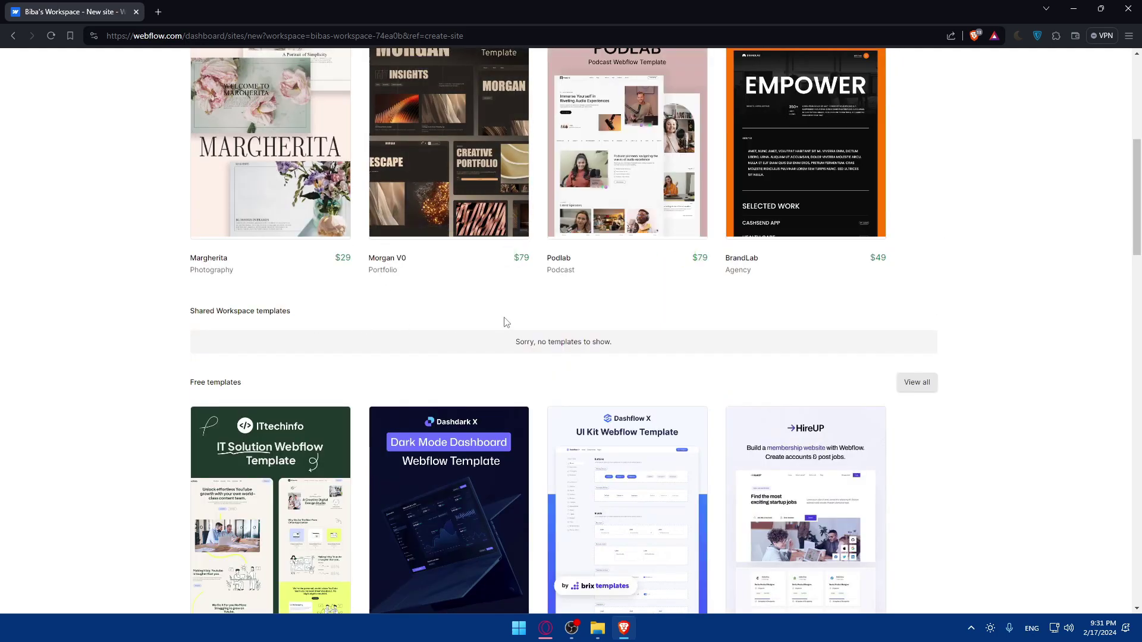
{"action": "scroll", "coordinate": [531, 313], "scroll_direction": "down", "scroll_amount": 2}
{"action": "left_click_drag", "start_coordinate": [303, 282], "coordinate": [367, 288]}
{"action": "left_click", "coordinate": [916, 283]}
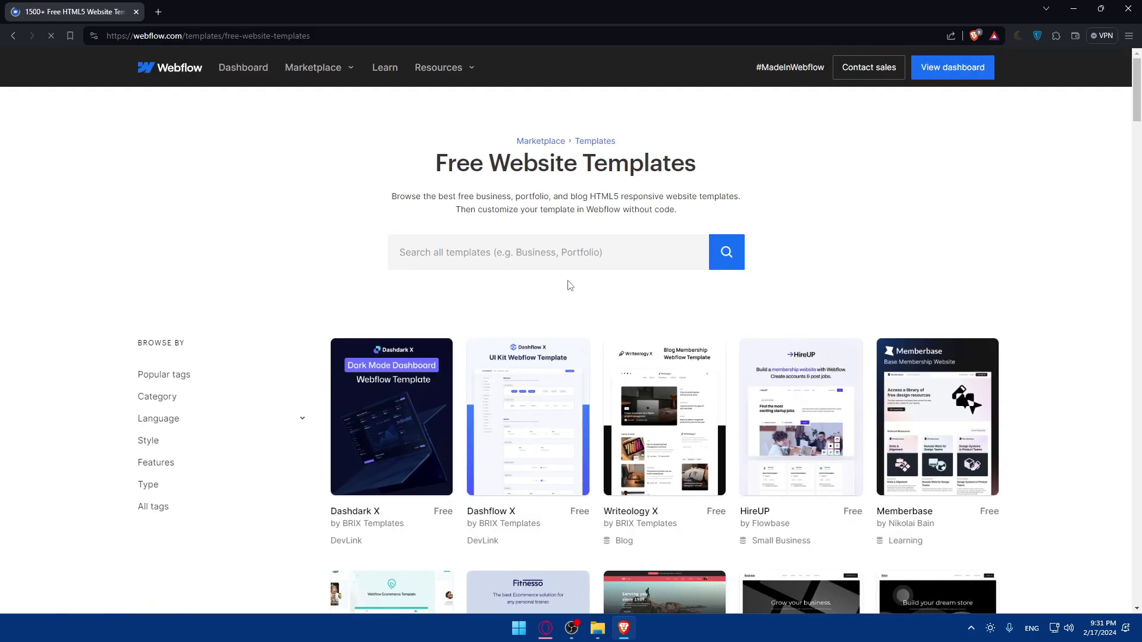
Look through the whole Free Website Templates gallery and return to its beginning.
{"action": "scroll", "coordinate": [586, 298], "scroll_direction": "down", "scroll_amount": 14}
{"action": "scroll", "coordinate": [602, 292], "scroll_direction": "down", "scroll_amount": 10}
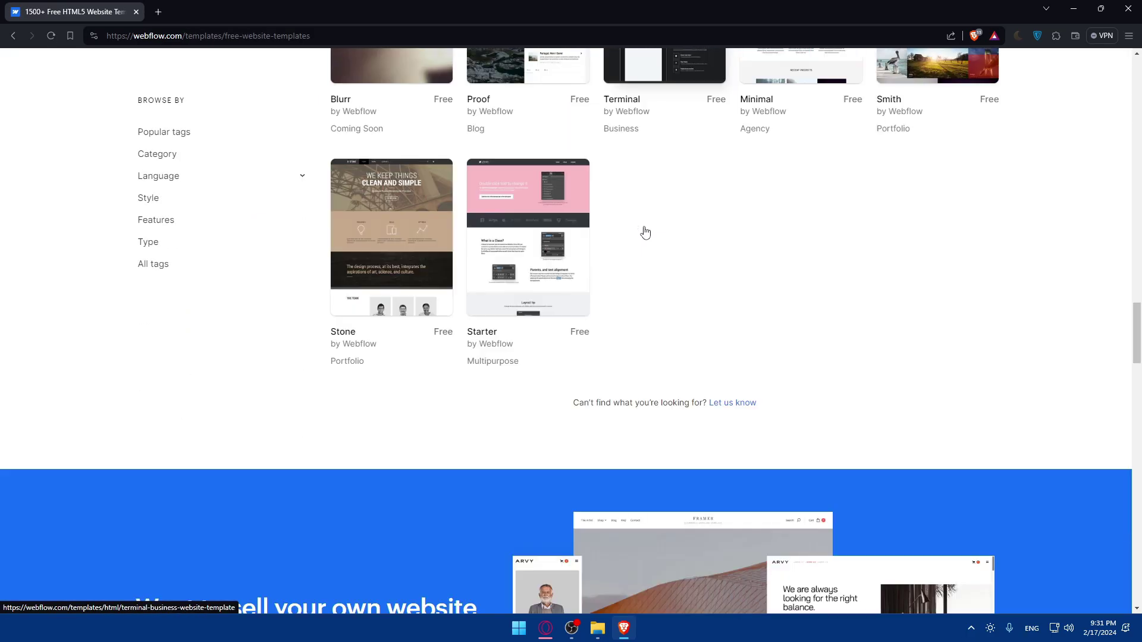
{"action": "scroll", "coordinate": [645, 238], "scroll_direction": "up", "scroll_amount": 10}
{"action": "scroll", "coordinate": [652, 289], "scroll_direction": "up", "scroll_amount": 10}
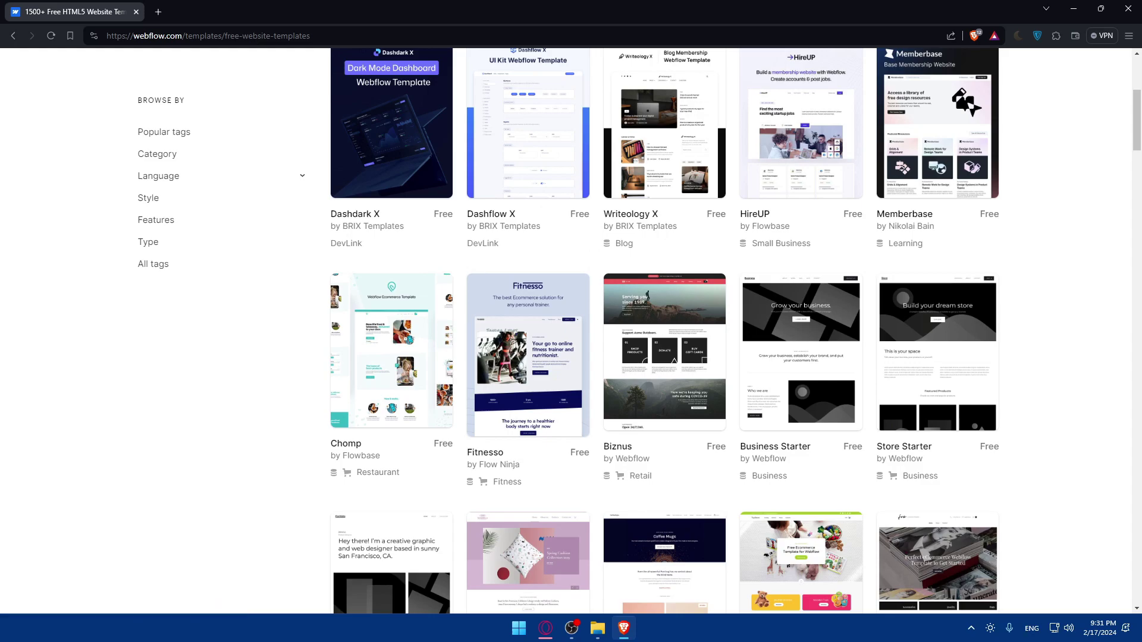
{"action": "scroll", "coordinate": [615, 287], "scroll_direction": "up", "scroll_amount": 3}
{"action": "scroll", "coordinate": [615, 287], "scroll_direction": "down", "scroll_amount": 3}
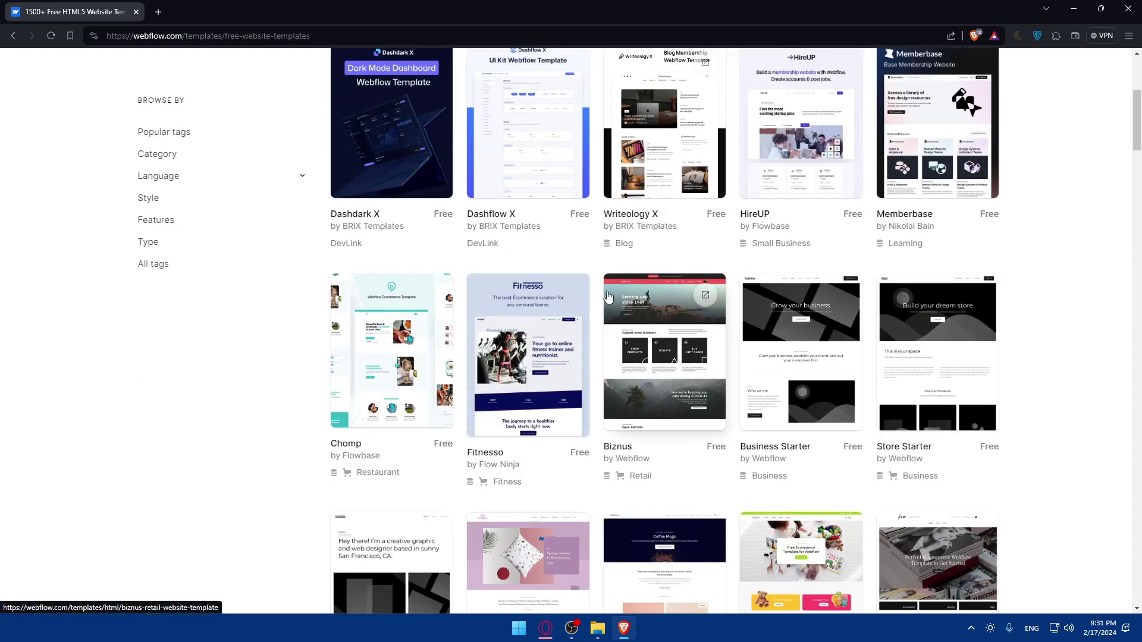
{"action": "scroll", "coordinate": [773, 188], "scroll_direction": "down", "scroll_amount": 5}
{"action": "scroll", "coordinate": [773, 187], "scroll_direction": "down", "scroll_amount": 3}
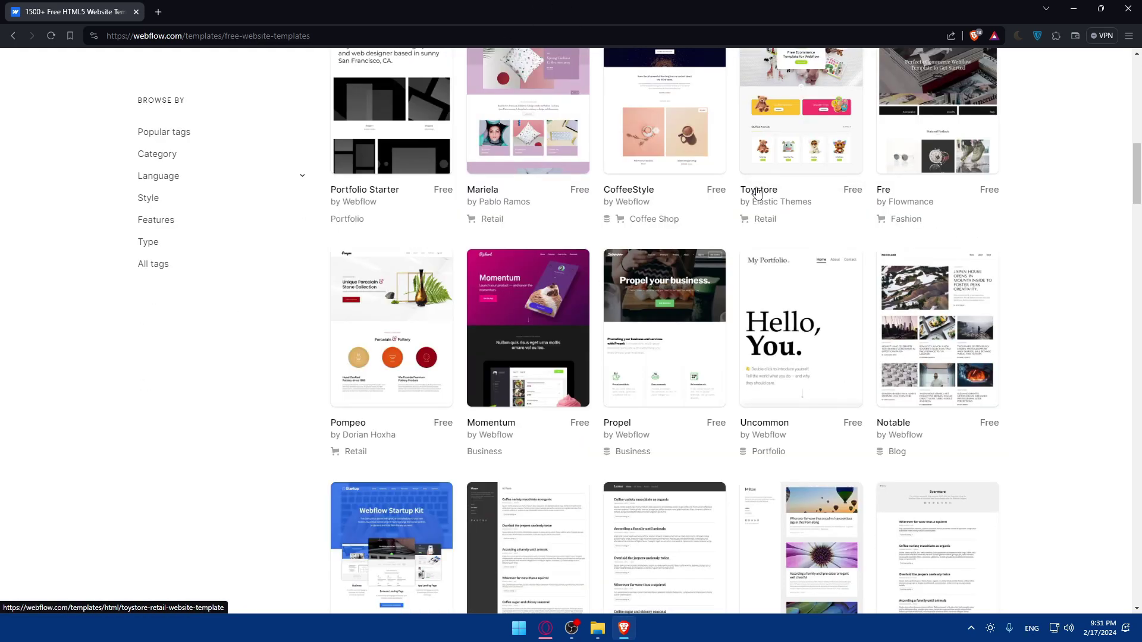
{"action": "scroll", "coordinate": [749, 192], "scroll_direction": "up", "scroll_amount": 10}
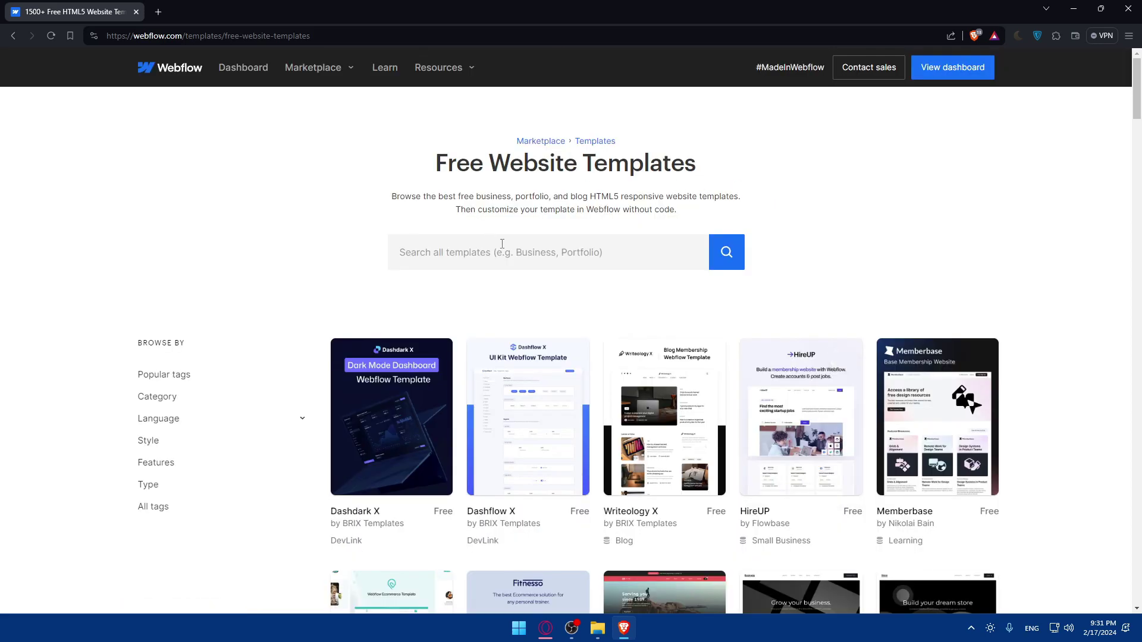
Examine the category labels under the free templates, from the Dashdark X row down to the Terminal row.
{"action": "scroll", "coordinate": [631, 273], "scroll_direction": "down", "scroll_amount": 2}
{"action": "scroll", "coordinate": [631, 273], "scroll_direction": "down", "scroll_amount": 2}
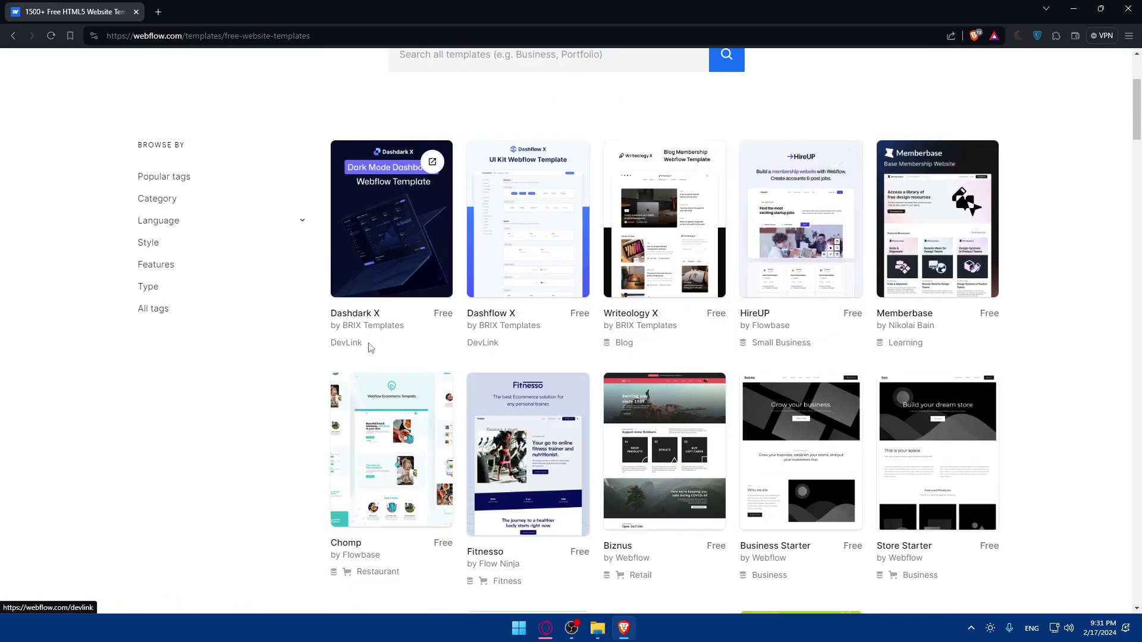
{"action": "left_click_drag", "start_coordinate": [351, 346], "coordinate": [259, 372]}
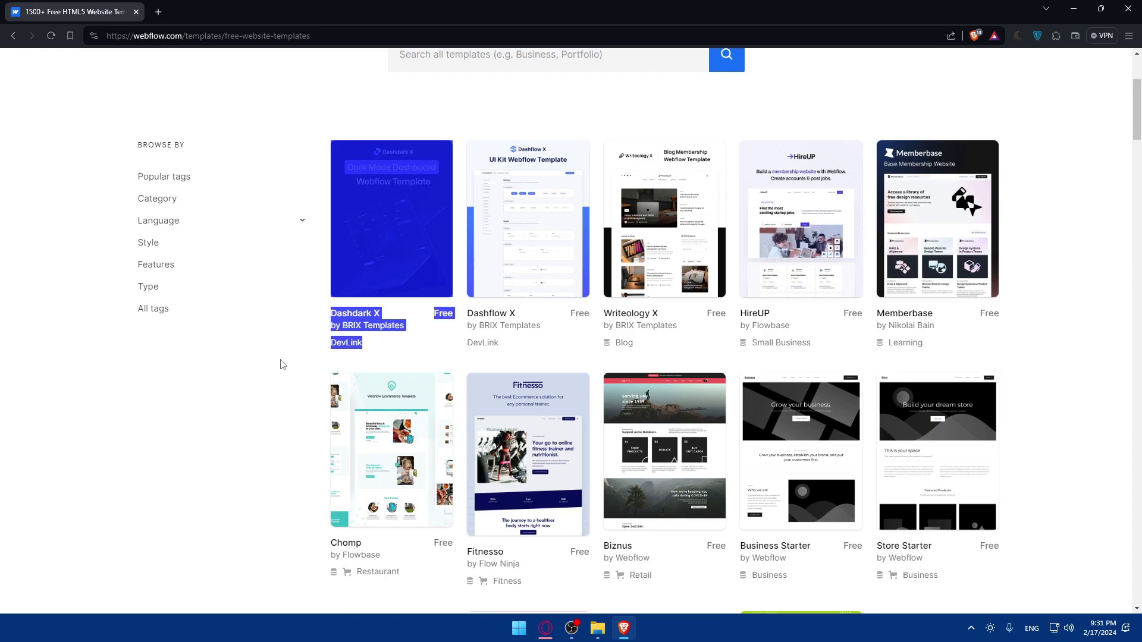
{"action": "left_click", "coordinate": [266, 376]}
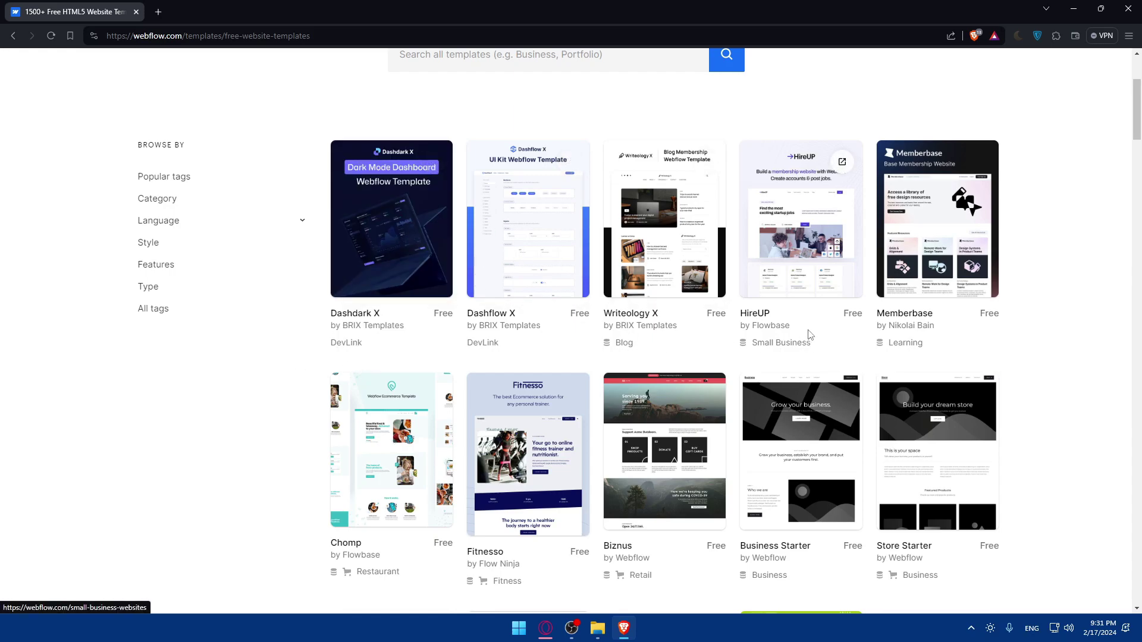
{"action": "scroll", "coordinate": [764, 383], "scroll_direction": "down", "scroll_amount": 2}
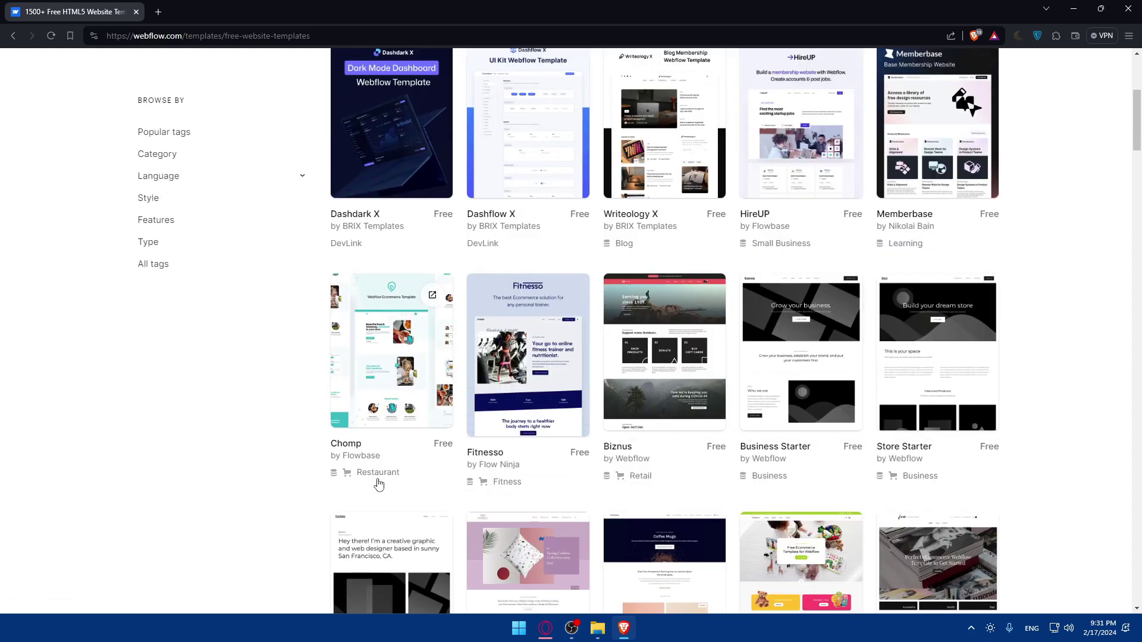
{"action": "scroll", "coordinate": [844, 416], "scroll_direction": "down", "scroll_amount": 4}
{"action": "scroll", "coordinate": [968, 456], "scroll_direction": "down", "scroll_amount": 2}
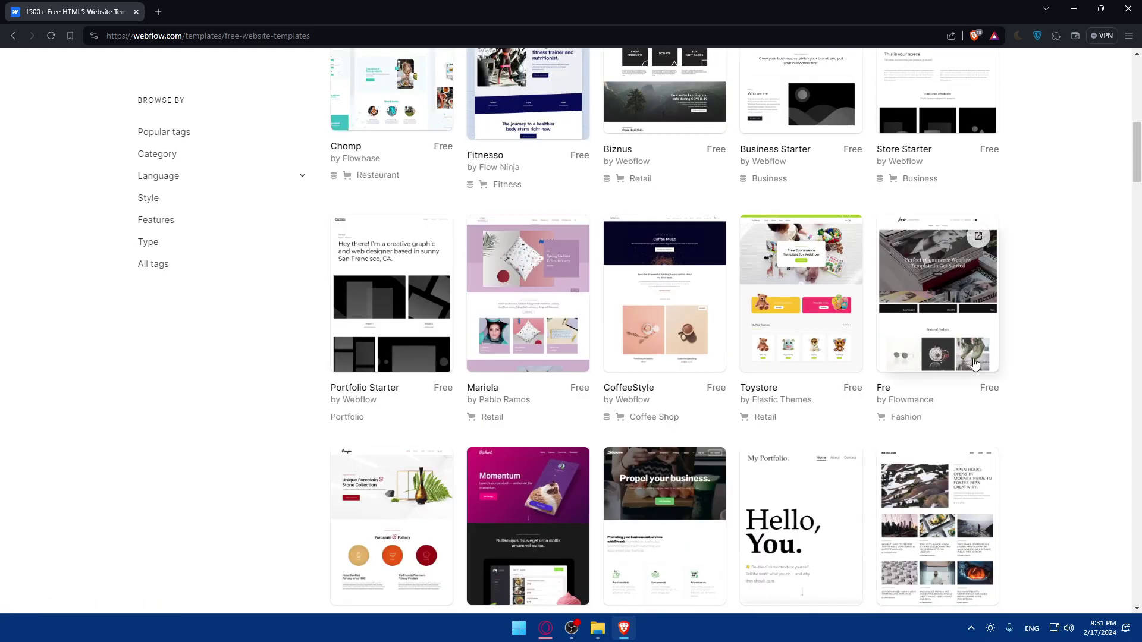
{"action": "scroll", "coordinate": [632, 439], "scroll_direction": "down", "scroll_amount": 10}
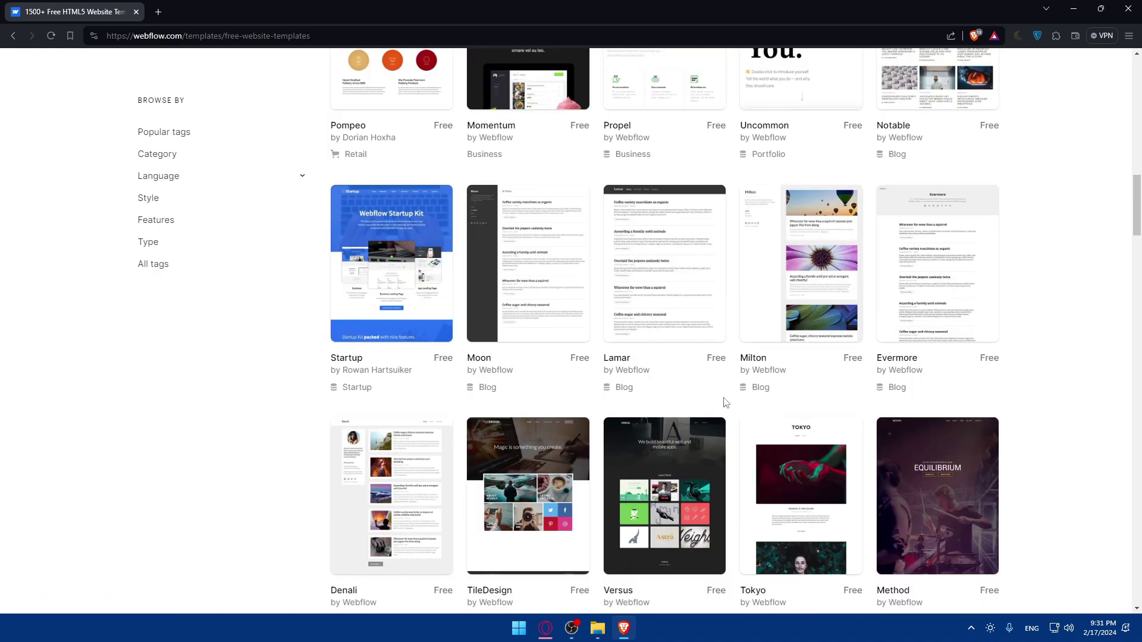
{"action": "scroll", "coordinate": [636, 410], "scroll_direction": "down", "scroll_amount": 4}
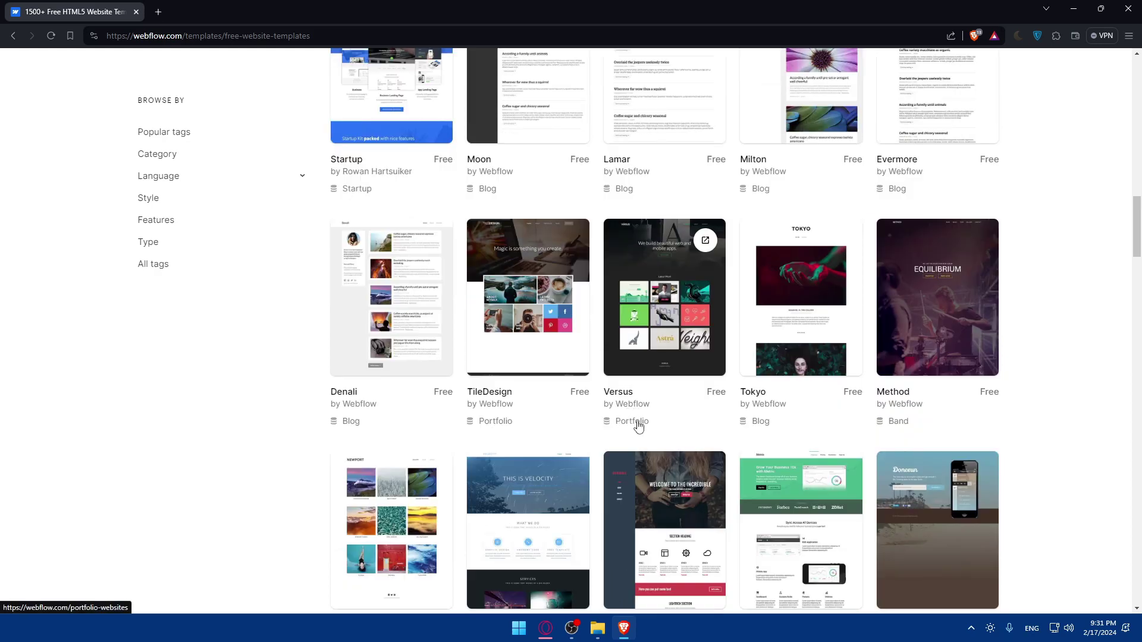
{"action": "scroll", "coordinate": [638, 426], "scroll_direction": "down", "scroll_amount": 6}
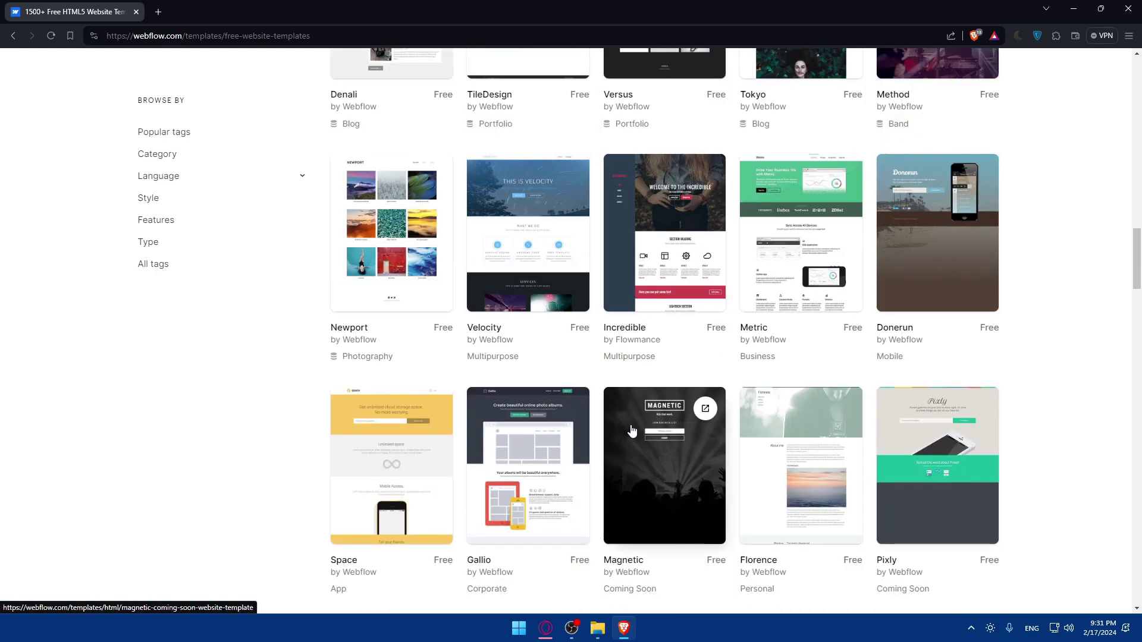
{"action": "scroll", "coordinate": [631, 430], "scroll_direction": "down", "scroll_amount": 2}
{"action": "scroll", "coordinate": [657, 433], "scroll_direction": "down", "scroll_amount": 4}
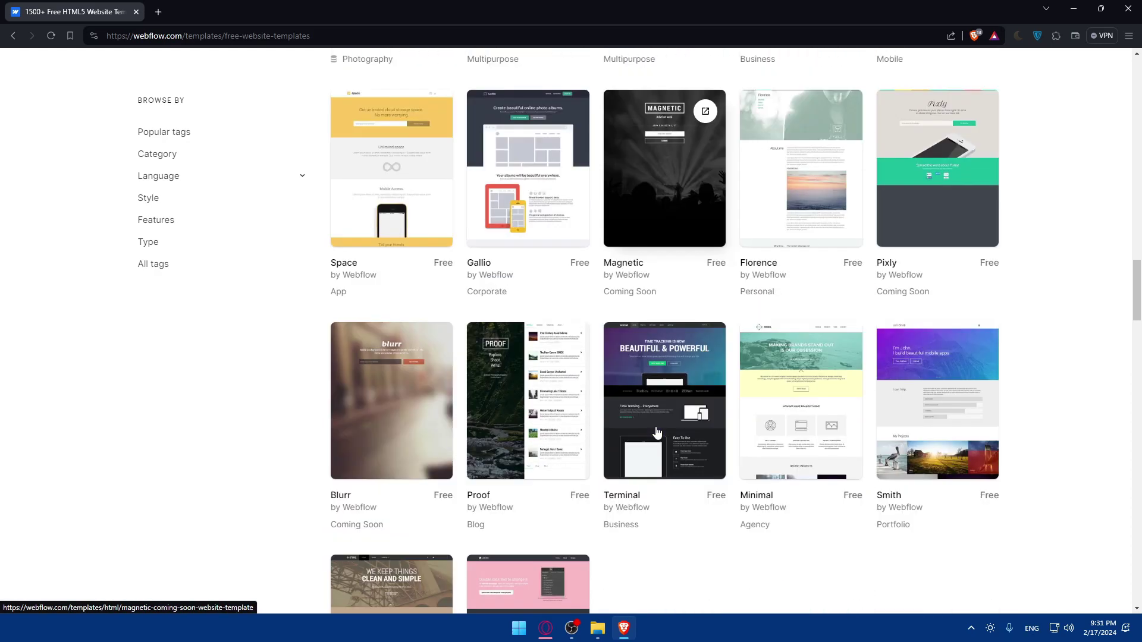
{"action": "scroll", "coordinate": [658, 432], "scroll_direction": "down", "scroll_amount": 2}
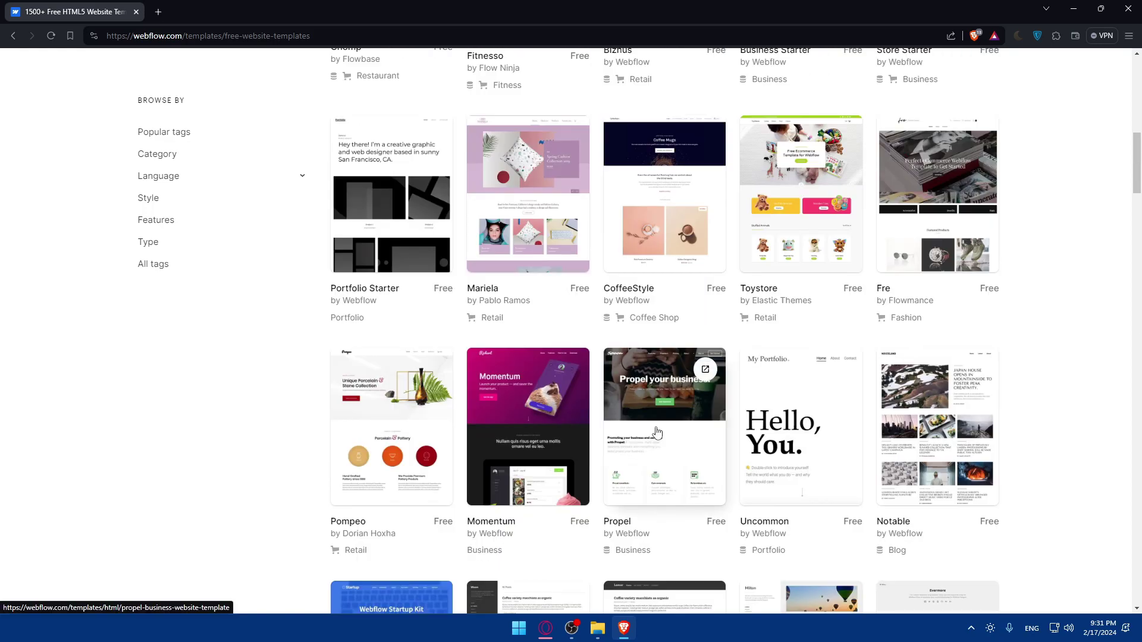
Go through the free templates again to find a design to preview.
{"action": "scroll", "coordinate": [657, 432], "scroll_direction": "down", "scroll_amount": 7}
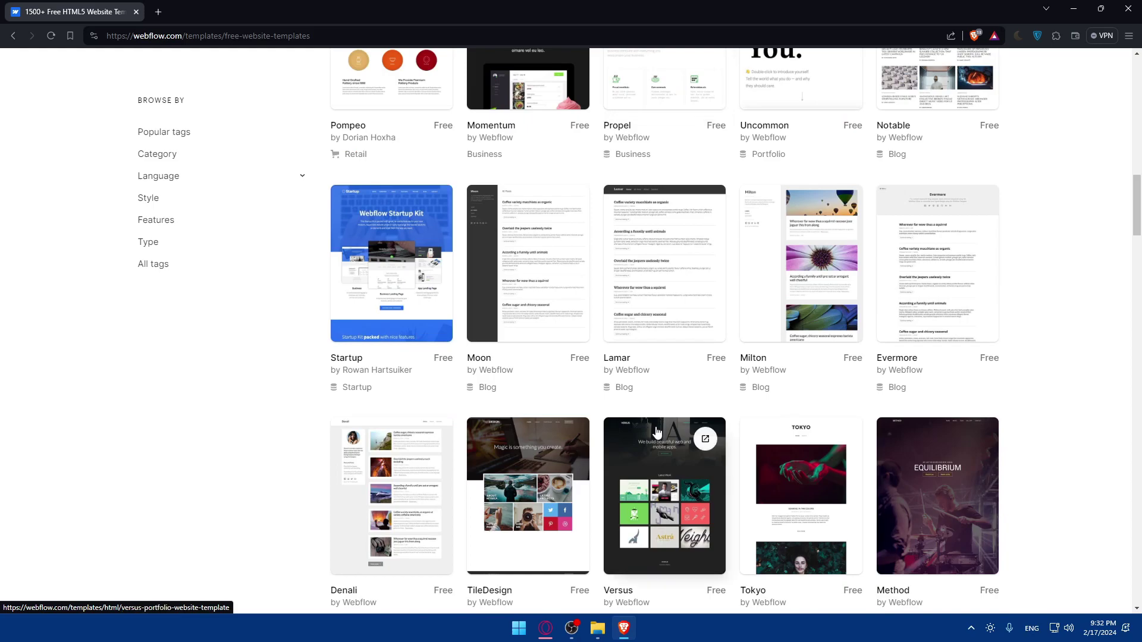
{"action": "scroll", "coordinate": [657, 431], "scroll_direction": "down", "scroll_amount": 5}
{"action": "scroll", "coordinate": [657, 432], "scroll_direction": "up", "scroll_amount": 12}
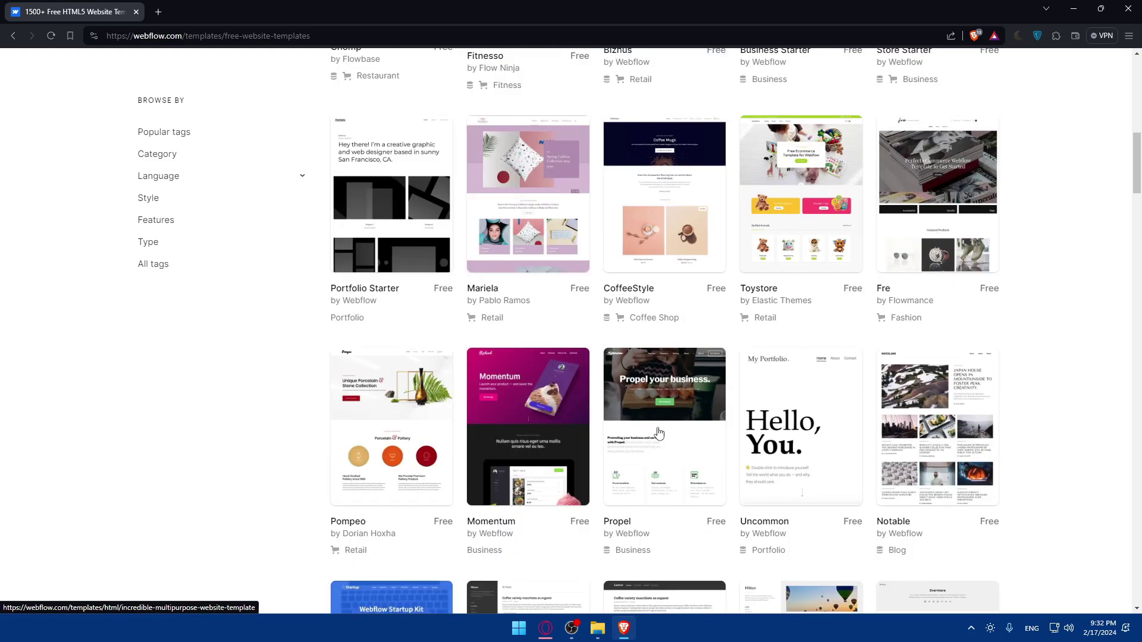
{"action": "scroll", "coordinate": [657, 432], "scroll_direction": "up", "scroll_amount": 8}
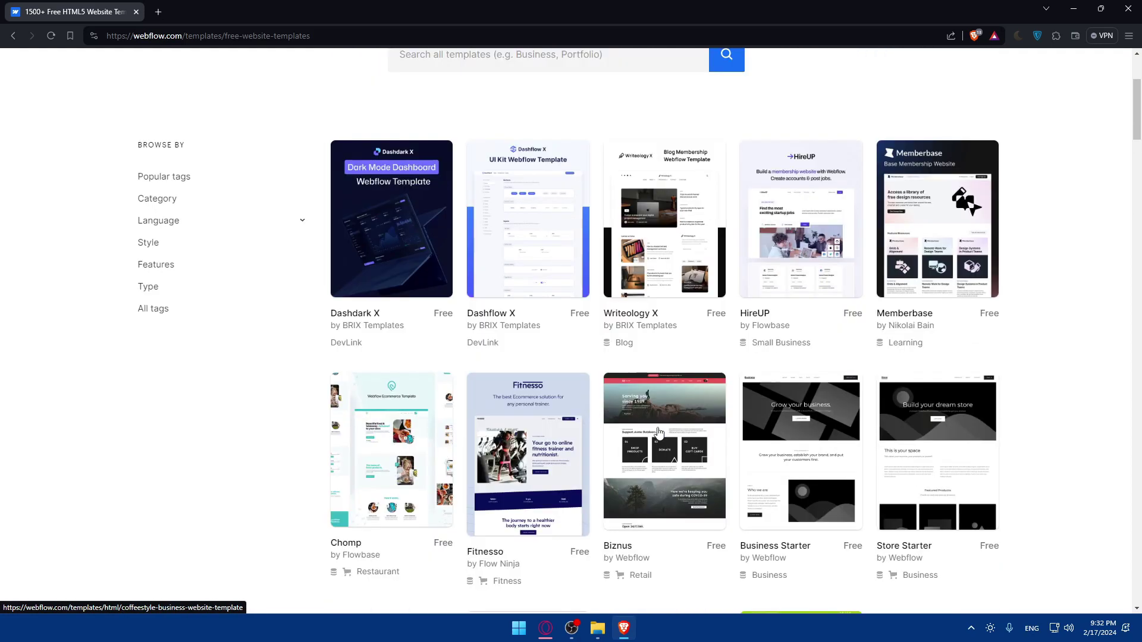
{"action": "scroll", "coordinate": [841, 432], "scroll_direction": "down", "scroll_amount": 3}
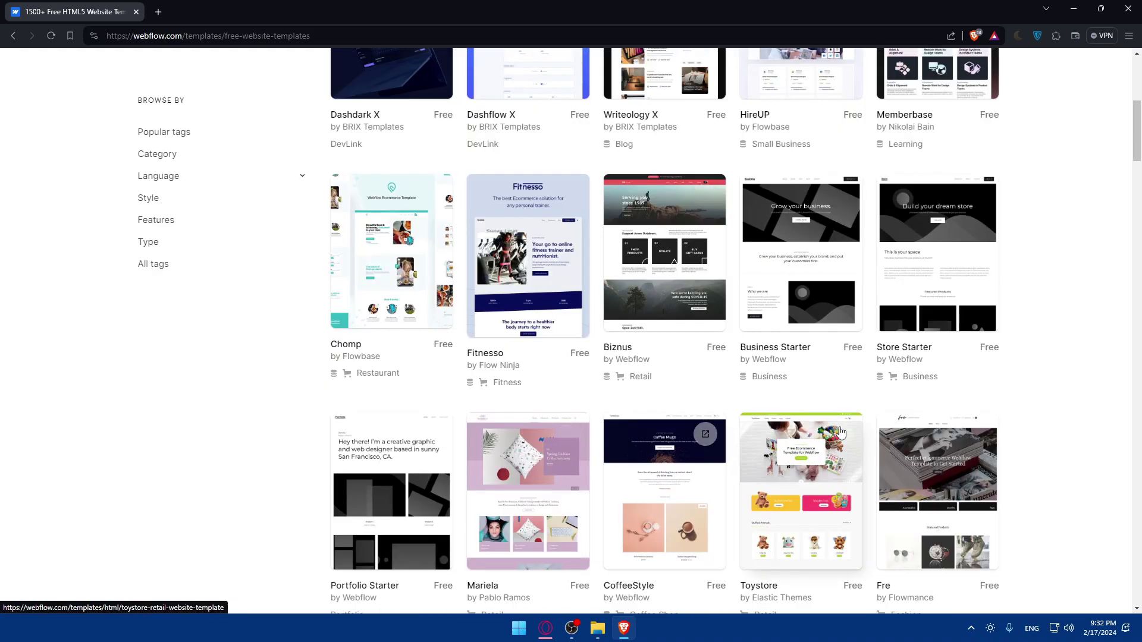
{"action": "scroll", "coordinate": [841, 432], "scroll_direction": "down", "scroll_amount": 6}
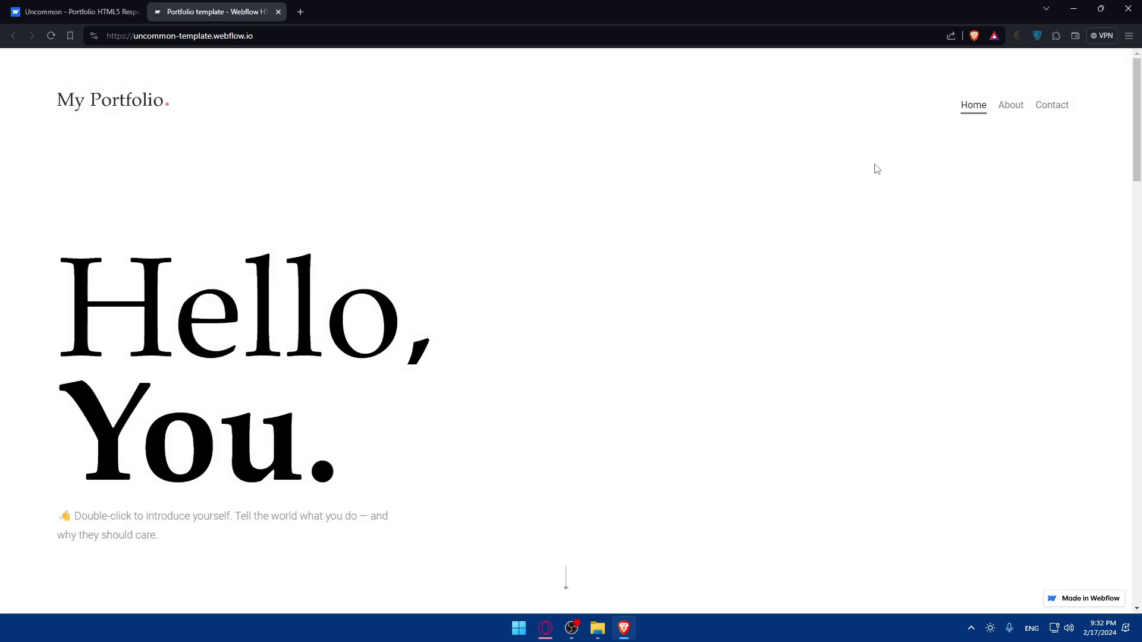
In the browser preview of the Uncommon template, look through the About page and open the Contact page.
{"action": "left_click", "coordinate": [1017, 111]}
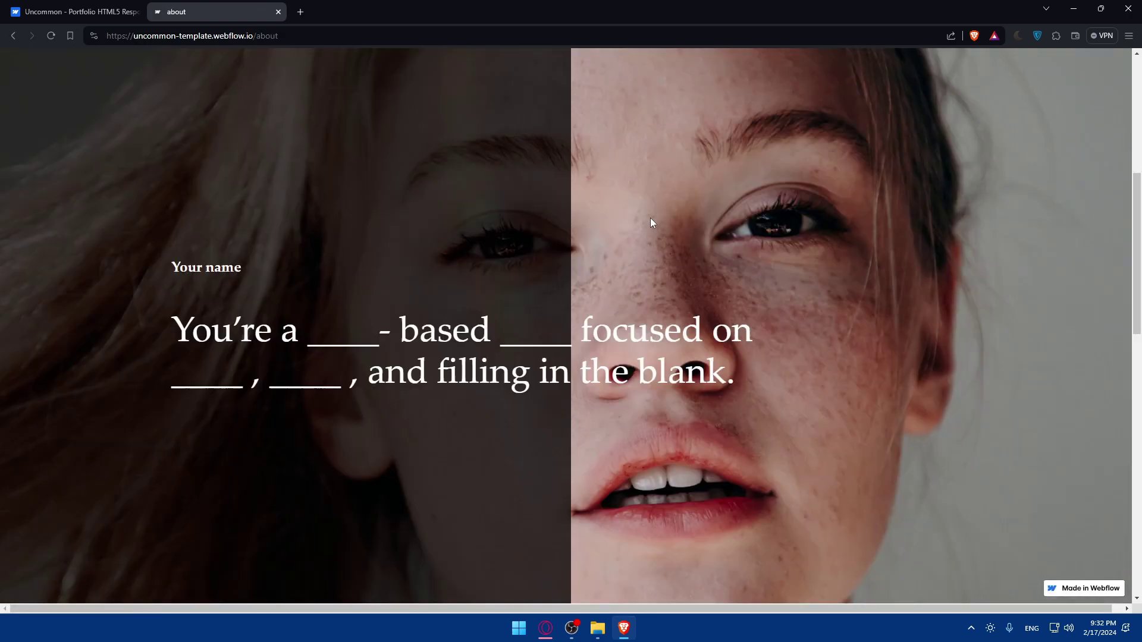
{"action": "scroll", "coordinate": [651, 218], "scroll_direction": "down", "scroll_amount": 15}
{"action": "scroll", "coordinate": [651, 219], "scroll_direction": "up", "scroll_amount": 15}
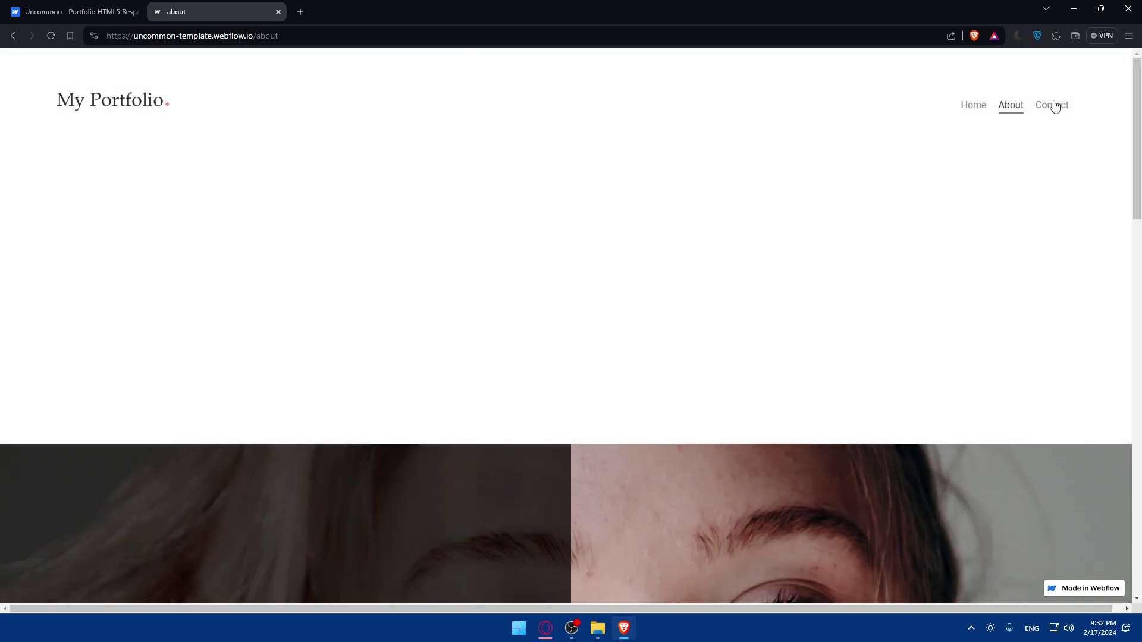
{"action": "left_click", "coordinate": [1052, 105]}
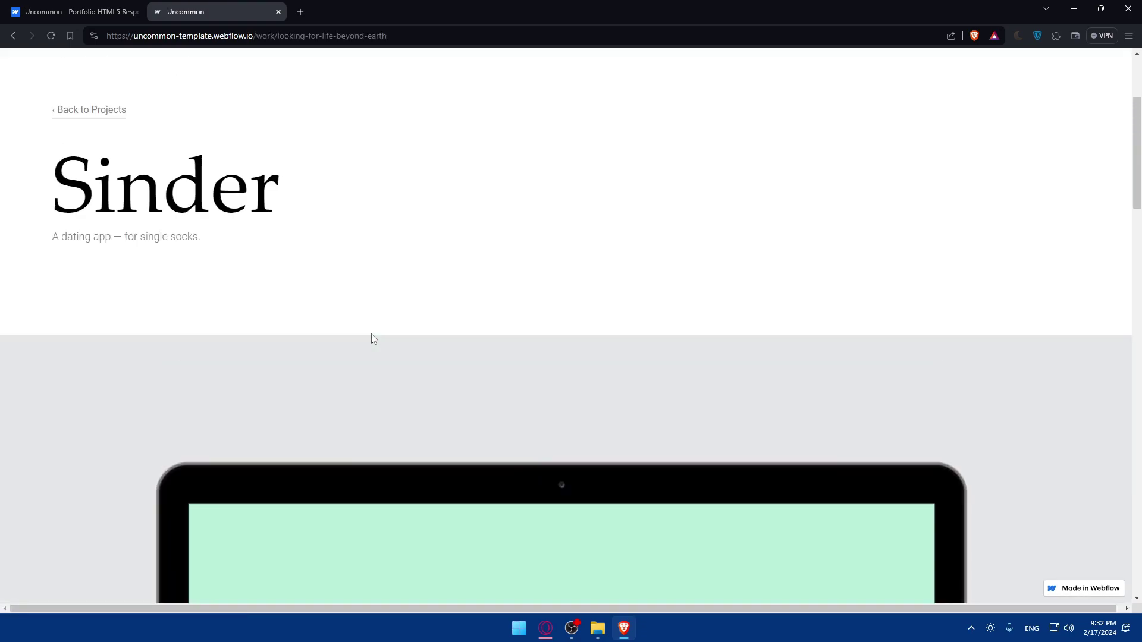
Look through the Sinder project page in the Uncommon preview and close the preview tab.
{"action": "scroll", "coordinate": [371, 333], "scroll_direction": "down", "scroll_amount": 10}
{"action": "scroll", "coordinate": [357, 339], "scroll_direction": "down", "scroll_amount": 5}
{"action": "scroll", "coordinate": [357, 339], "scroll_direction": "up", "scroll_amount": 8}
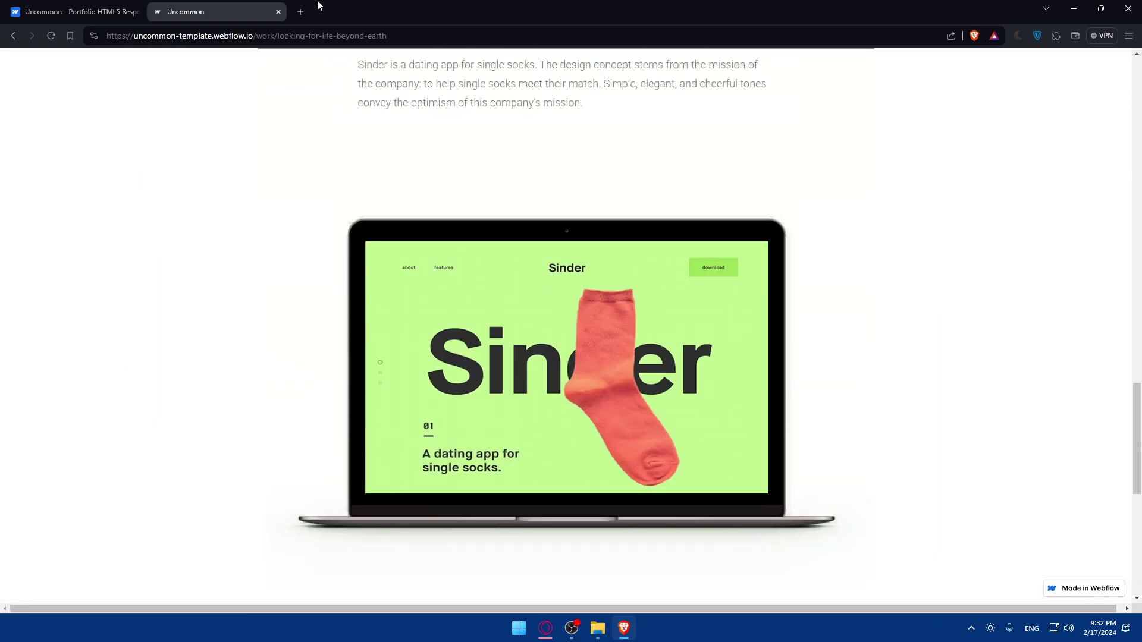
{"action": "left_click", "coordinate": [277, 15]}
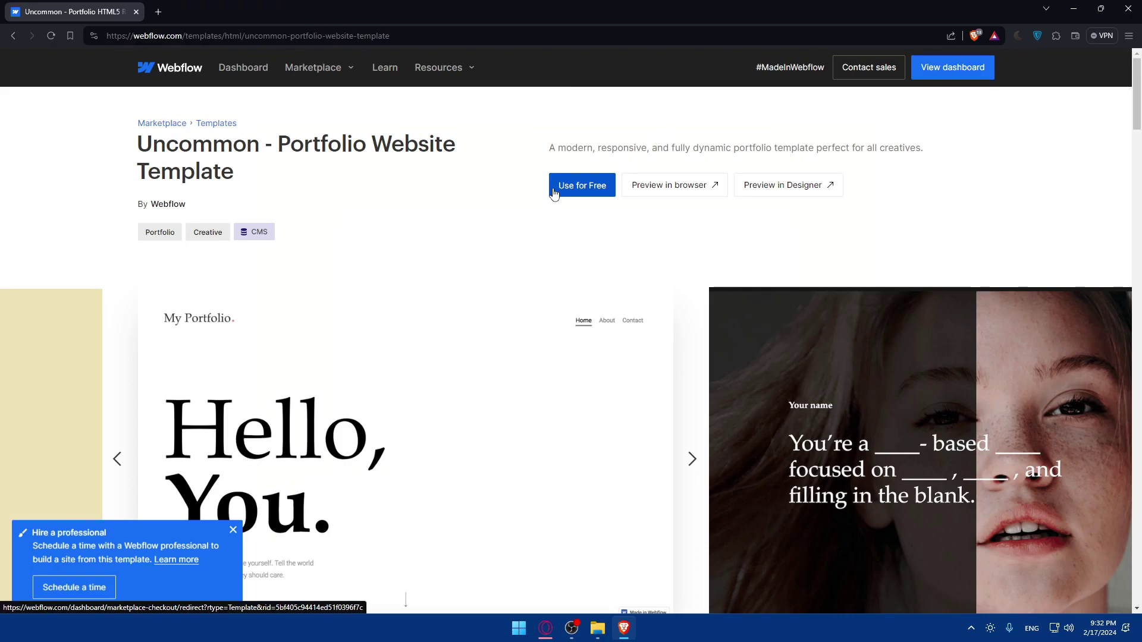
Return from the Uncommon template's page to the free templates gallery and look for another portfolio template.
{"action": "key", "text": "alt+Left"}
{"action": "scroll", "coordinate": [719, 310], "scroll_direction": "down", "scroll_amount": 6}
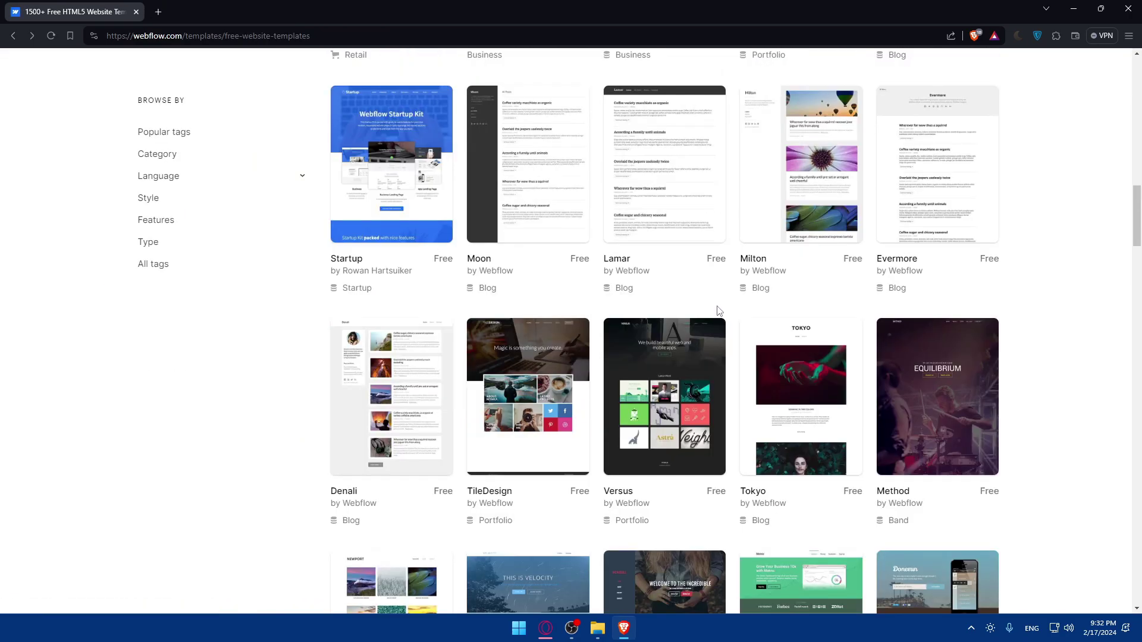
{"action": "scroll", "coordinate": [679, 440], "scroll_direction": "up", "scroll_amount": 9}
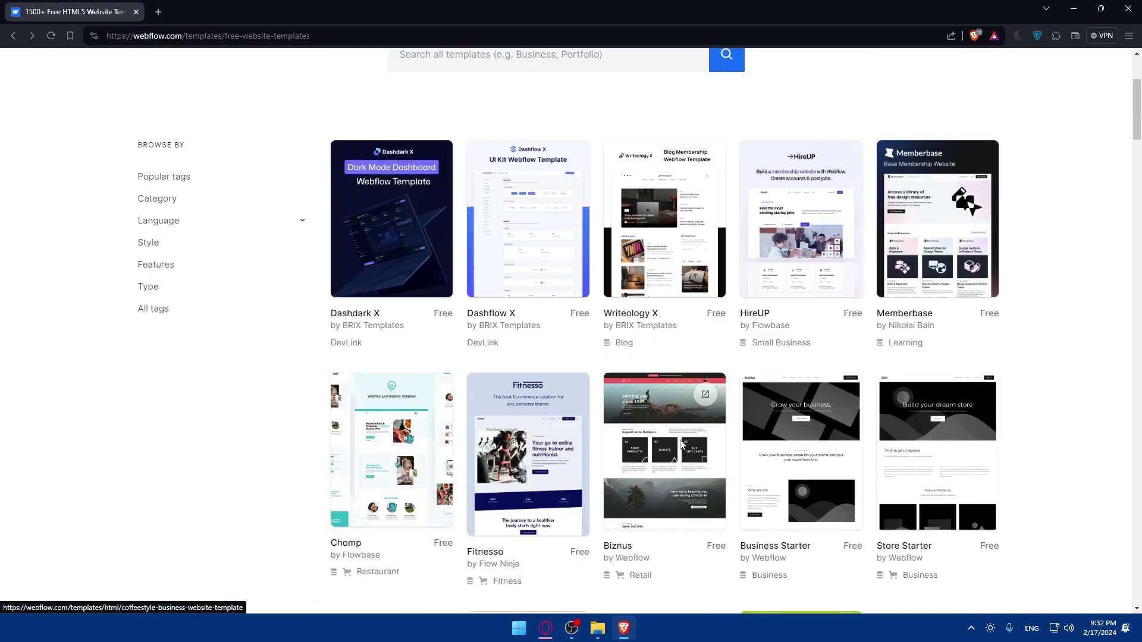
{"action": "scroll", "coordinate": [681, 445], "scroll_direction": "down", "scroll_amount": 3}
{"action": "scroll", "coordinate": [679, 507], "scroll_direction": "up", "scroll_amount": 3}
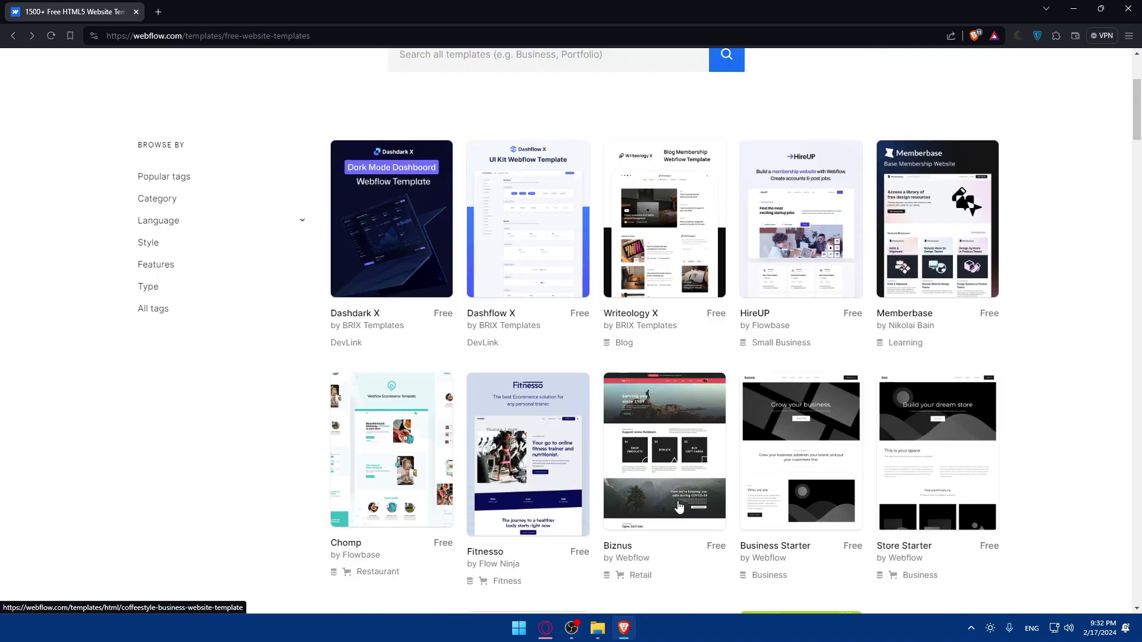
{"action": "scroll", "coordinate": [588, 483], "scroll_direction": "down", "scroll_amount": 8}
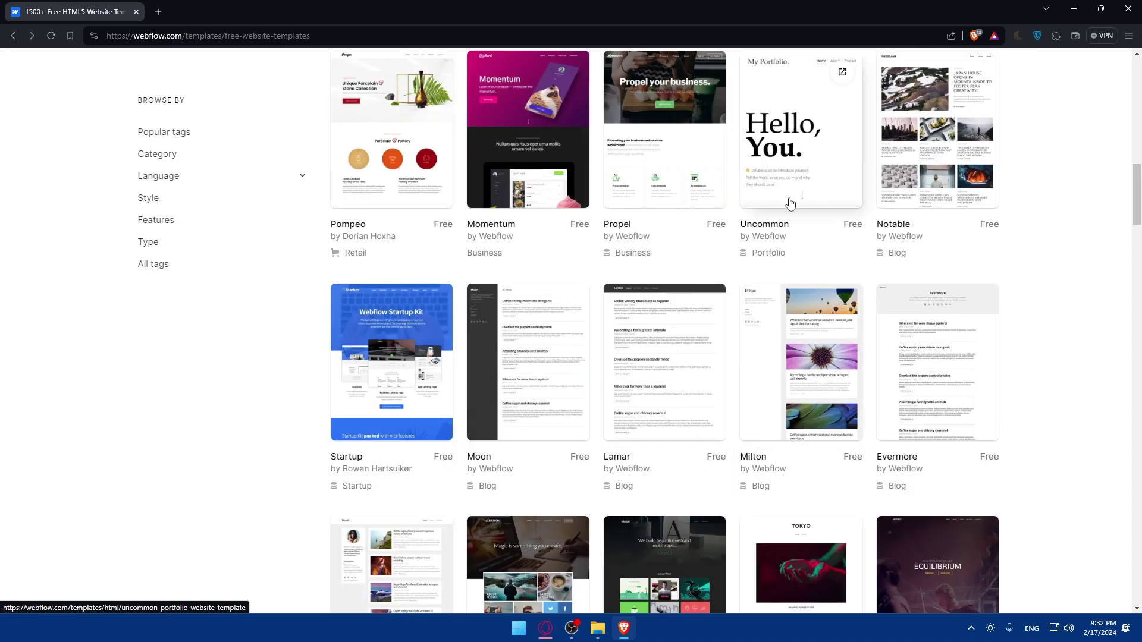
{"action": "scroll", "coordinate": [790, 204], "scroll_direction": "down", "scroll_amount": 4}
Open the Versus portfolio template's page, then go back to the first rows of the free templates gallery.
{"action": "left_click", "coordinate": [649, 299]}
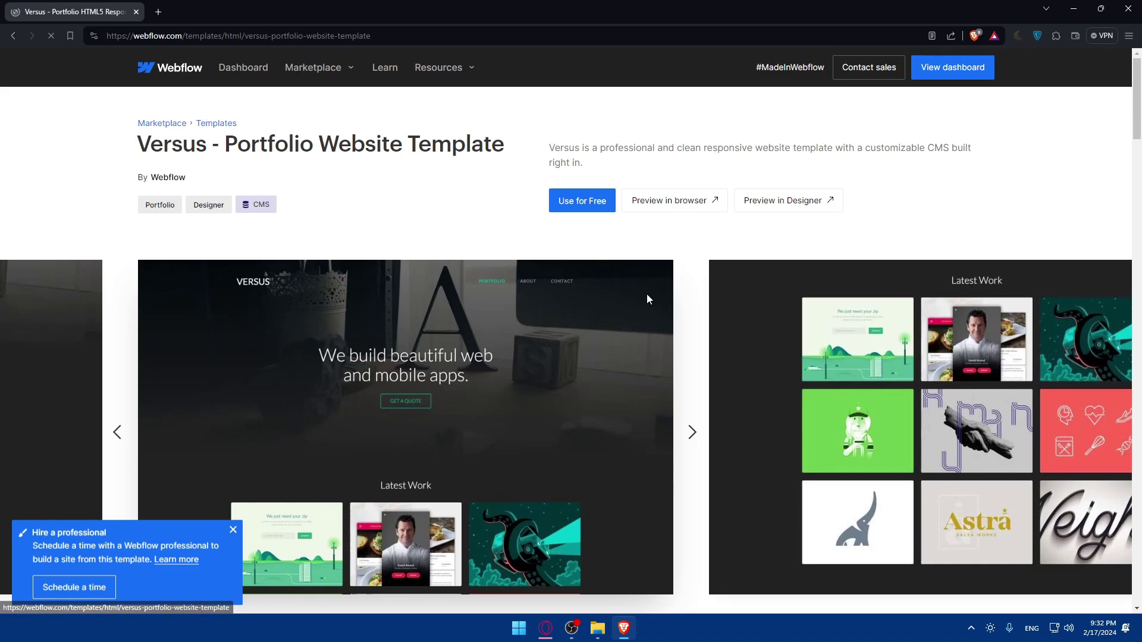
{"action": "key", "text": "alt+Left"}
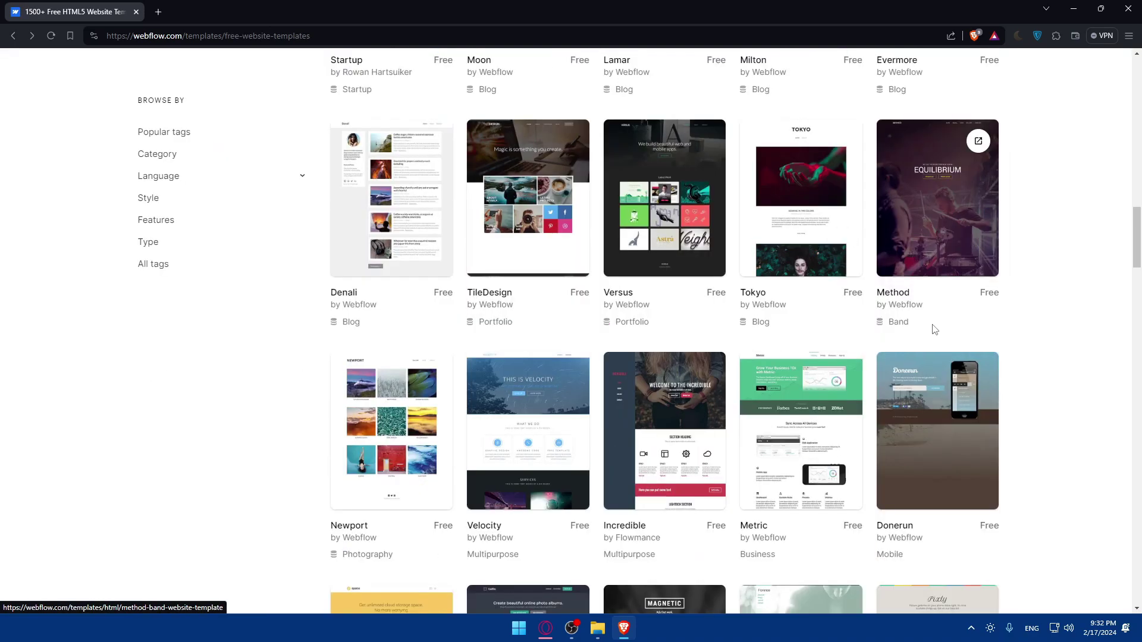
{"action": "scroll", "coordinate": [828, 379], "scroll_direction": "up", "scroll_amount": 12}
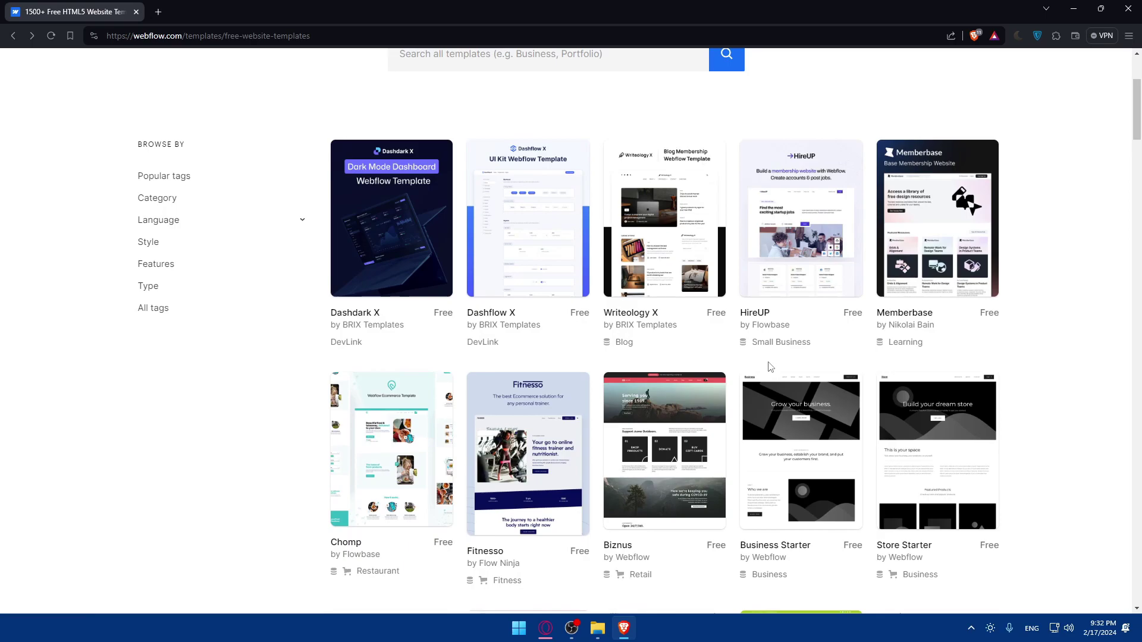
Find the Propel business template in the free templates gallery and use it for free for a new site.
{"action": "scroll", "coordinate": [807, 447], "scroll_direction": "down", "scroll_amount": 7}
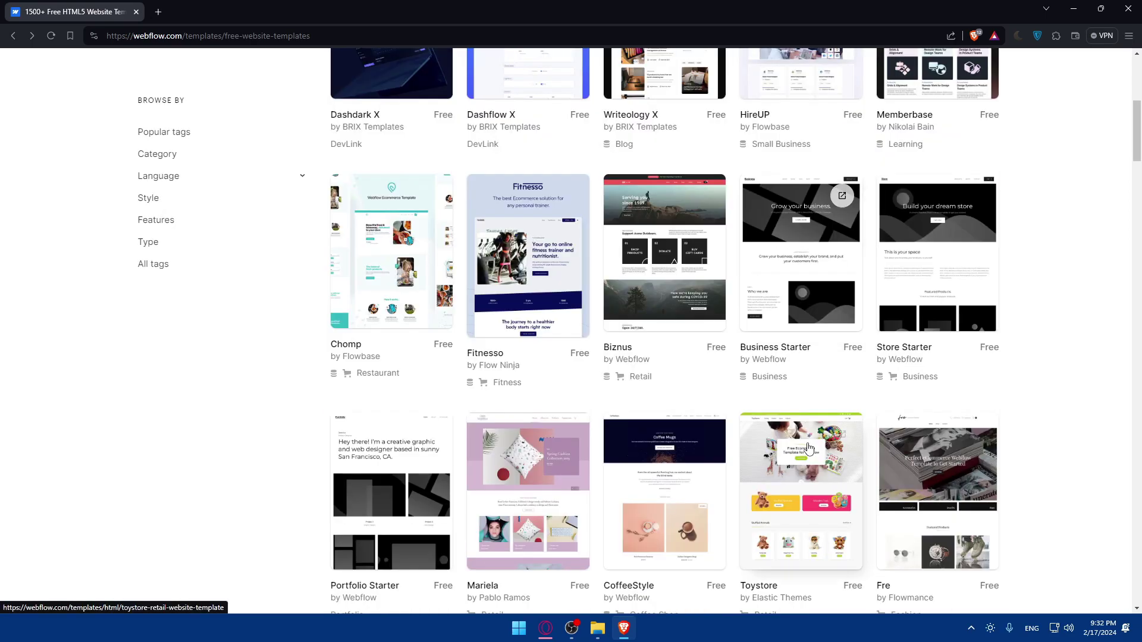
{"action": "scroll", "coordinate": [807, 447], "scroll_direction": "down", "scroll_amount": 2}
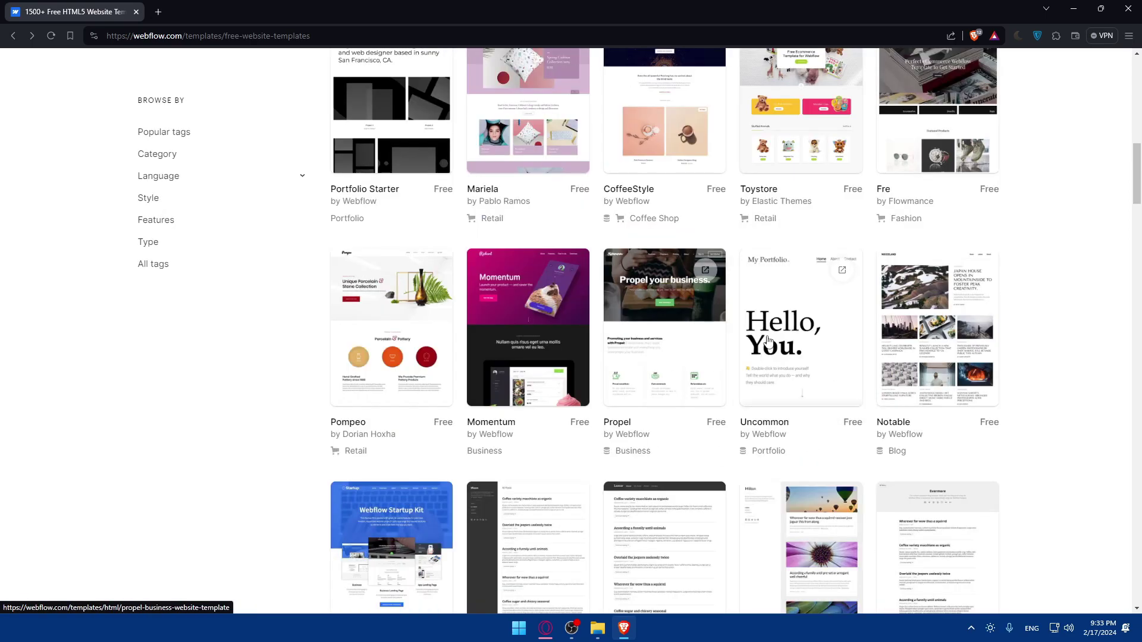
{"action": "left_click", "coordinate": [677, 337]}
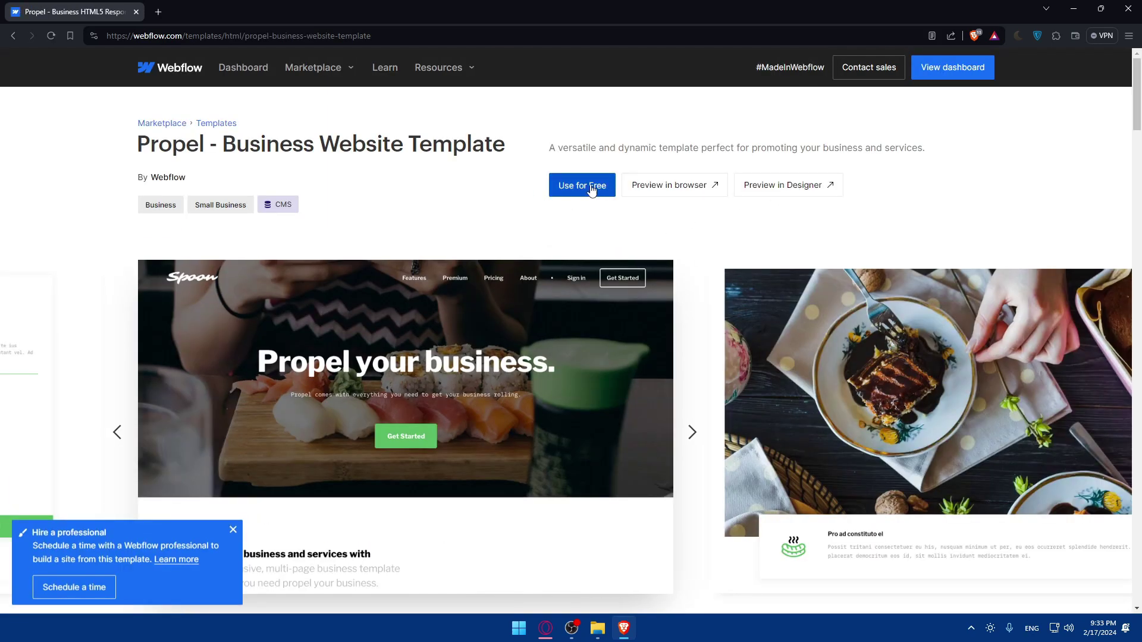
{"action": "left_click", "coordinate": [594, 186]}
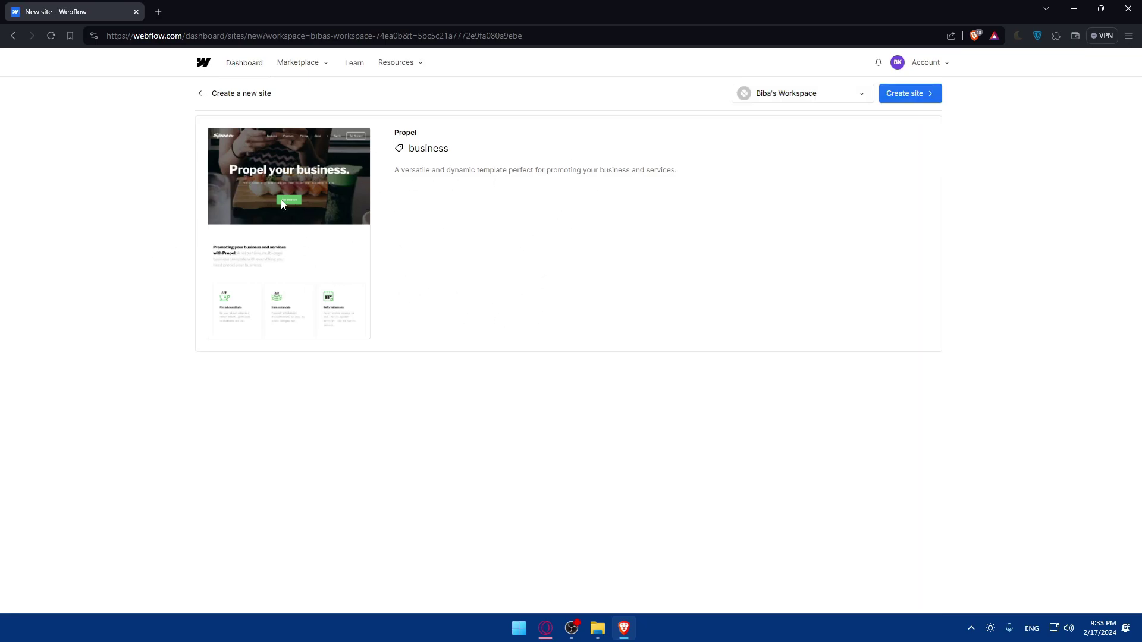
In a separate browser tab, check the workspace's Templates & Libraries from the dashboard, dismiss the team profile card and close the tab.
{"action": "middle_click", "coordinate": [202, 62]}
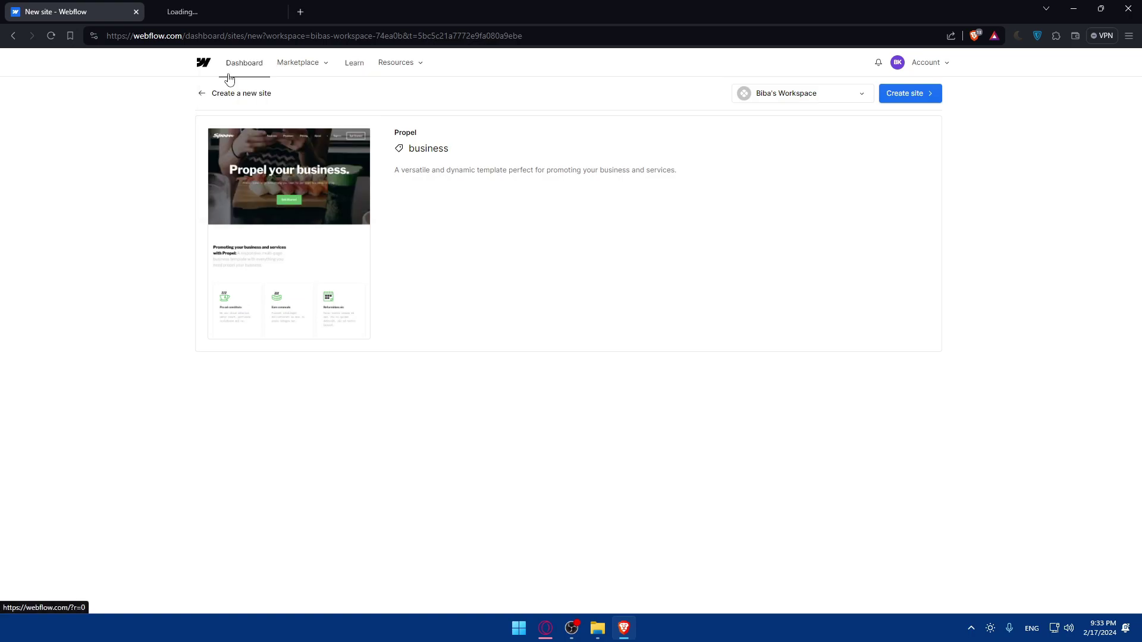
{"action": "left_click", "coordinate": [226, 13]}
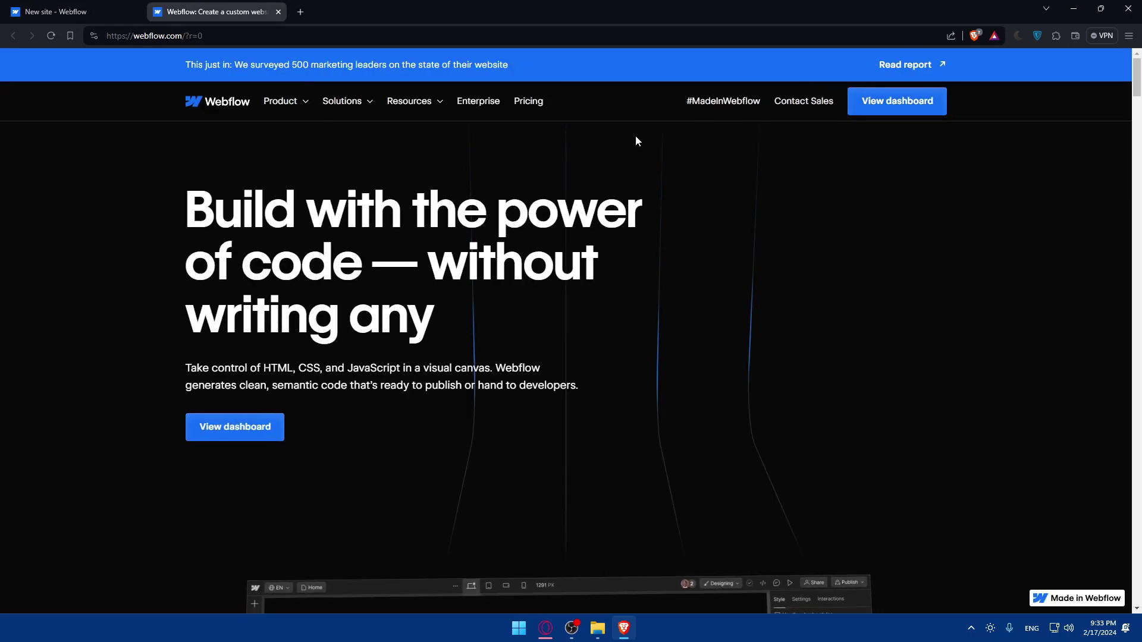
{"action": "left_click", "coordinate": [249, 109]}
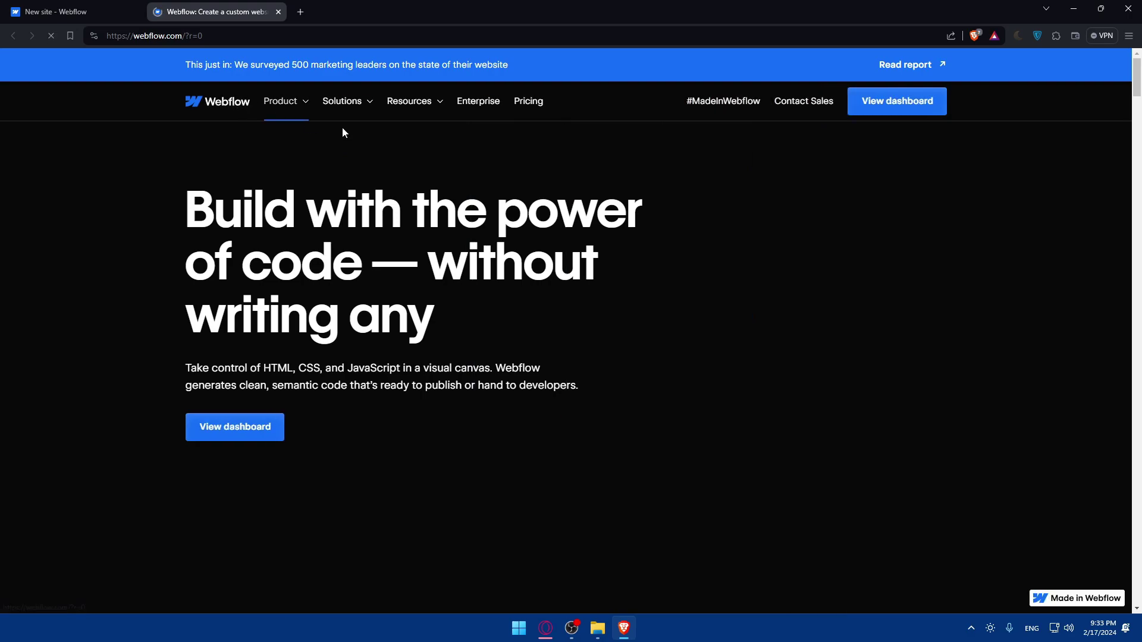
{"action": "left_click", "coordinate": [892, 106]}
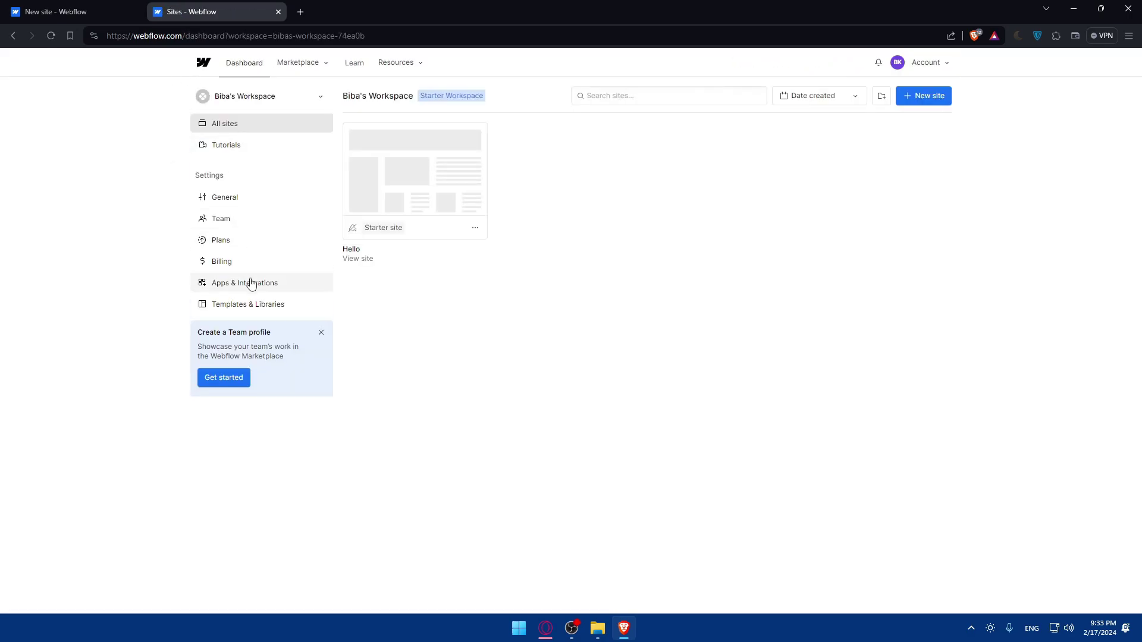
{"action": "left_click", "coordinate": [254, 306]}
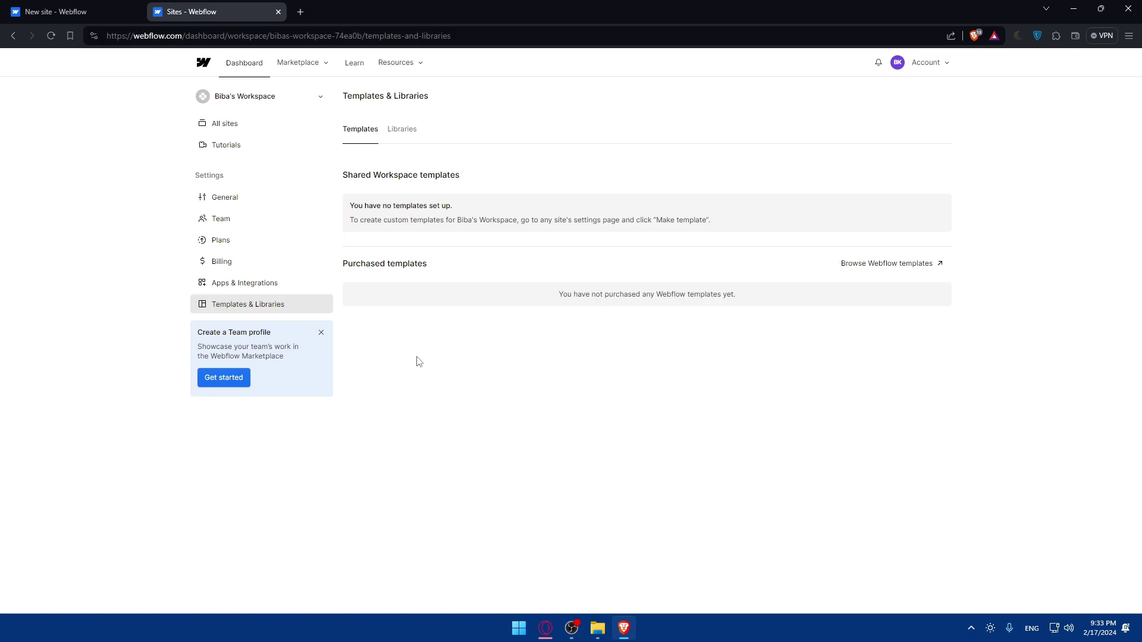
{"action": "left_click", "coordinate": [321, 333]}
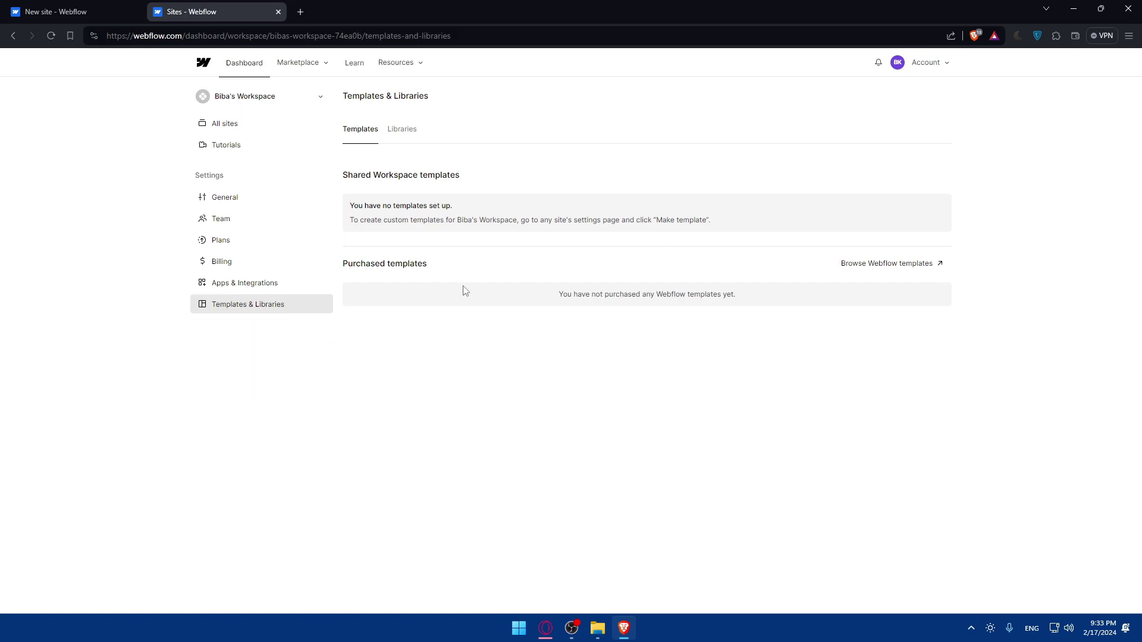
{"action": "left_click", "coordinate": [279, 12]}
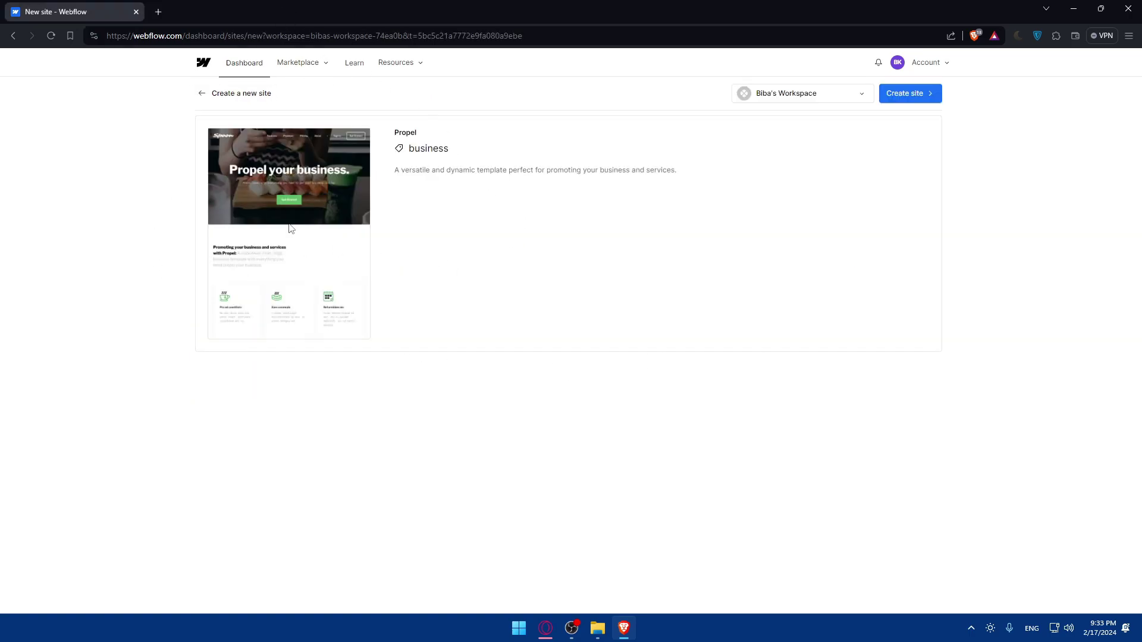
Check the workspace choices, keep the existing workspace, and create the Propel site with the name test.
{"action": "left_click", "coordinate": [790, 96]}
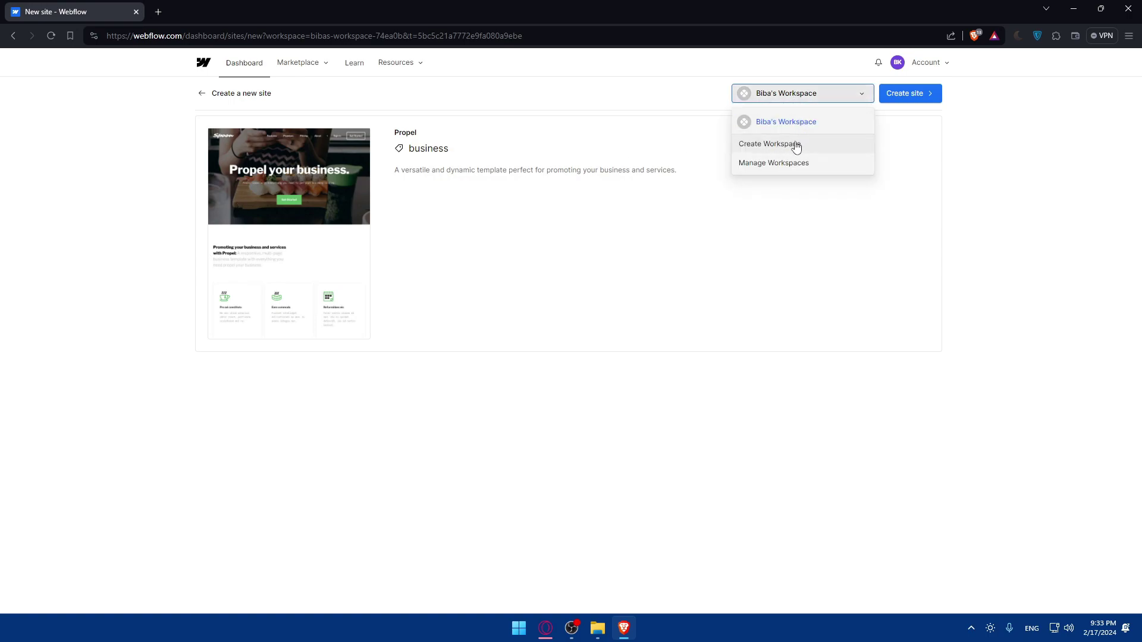
{"action": "left_click", "coordinate": [755, 204]}
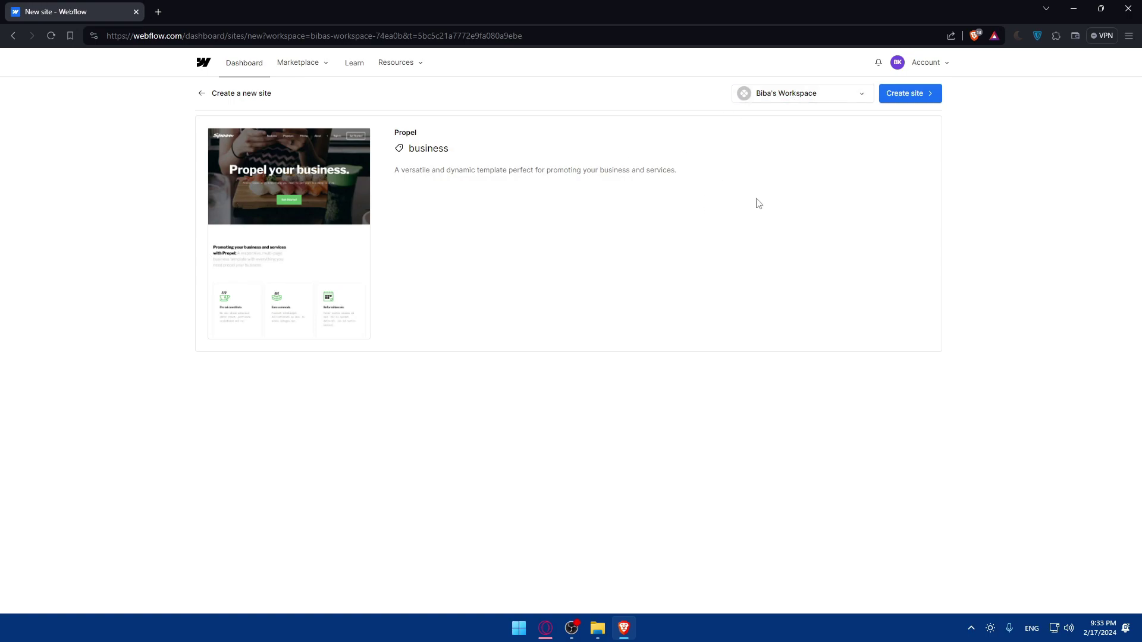
{"action": "left_click", "coordinate": [920, 96]}
{"action": "left_click_drag", "start_coordinate": [562, 126], "coordinate": [276, 131]}
{"action": "left_click", "coordinate": [480, 142]}
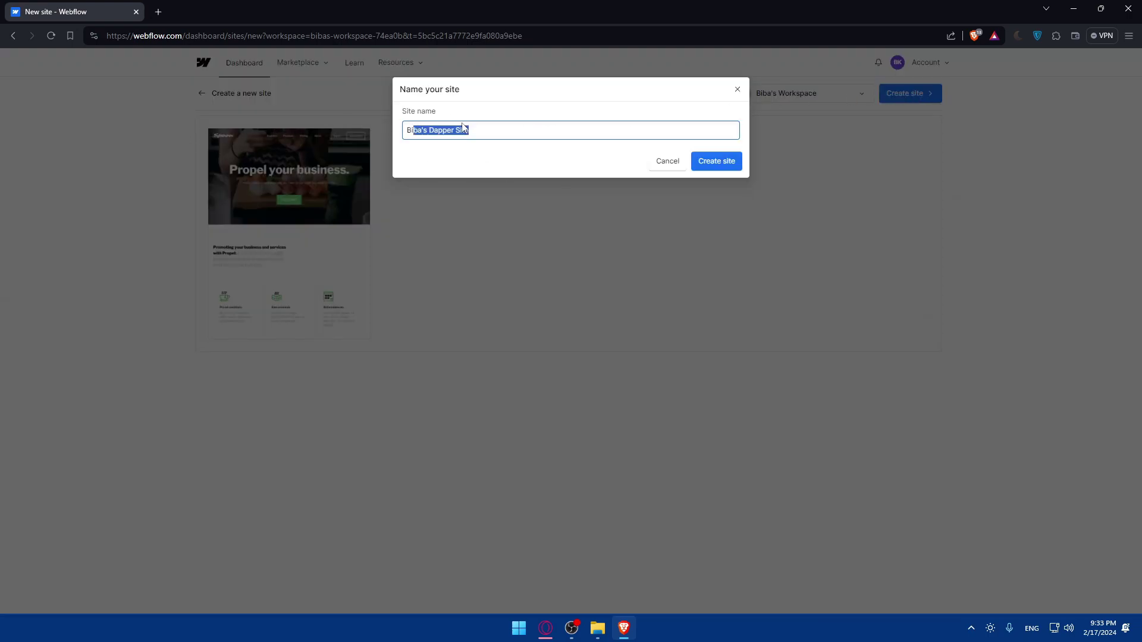
{"action": "left_click", "coordinate": [477, 130]}
{"action": "left_click_drag", "start_coordinate": [476, 130], "coordinate": [337, 132]}
{"action": "type", "text": "test"}
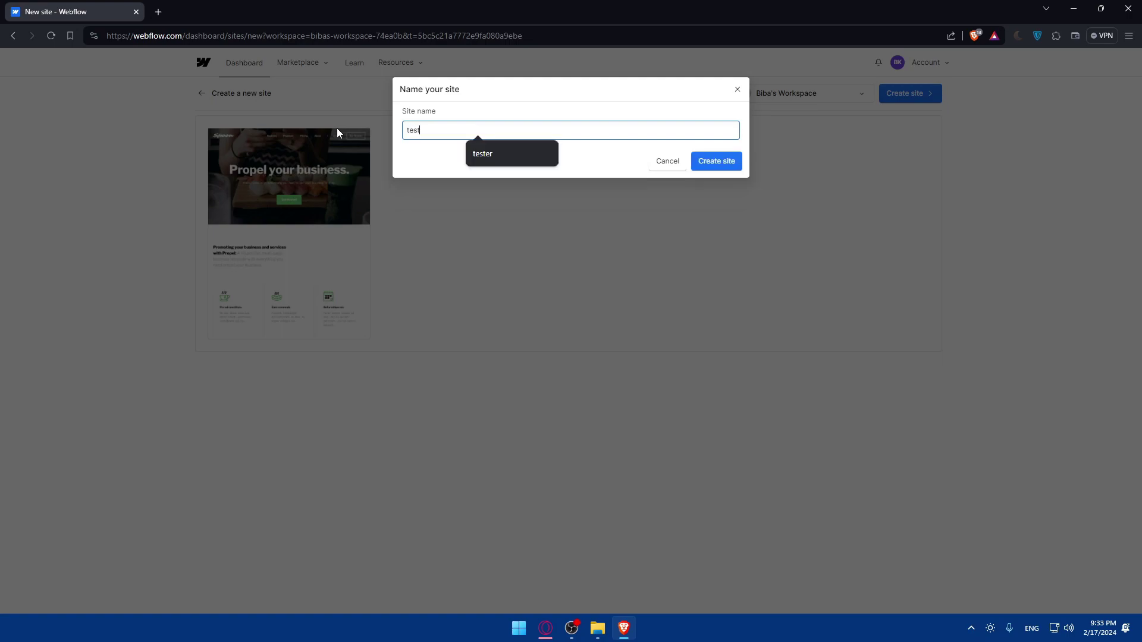
{"action": "left_click", "coordinate": [709, 163]}
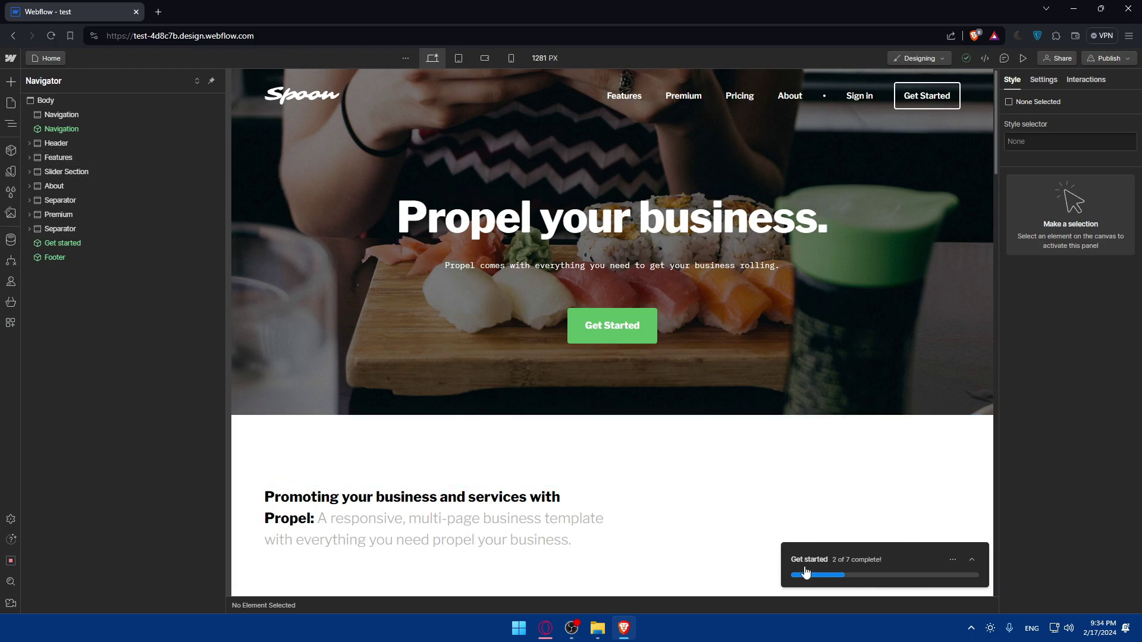
Expand the Get started checklist and go through its tips on changing colors, fonts and classes and modifying the template layout.
{"action": "left_click", "coordinate": [829, 570]}
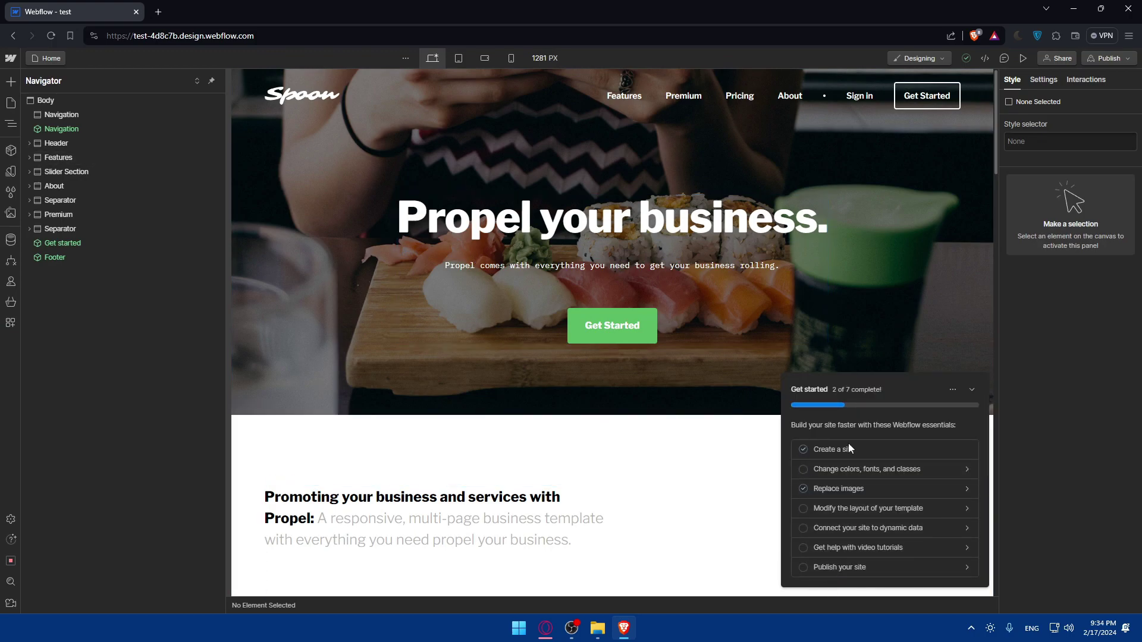
{"action": "left_click", "coordinate": [839, 471]}
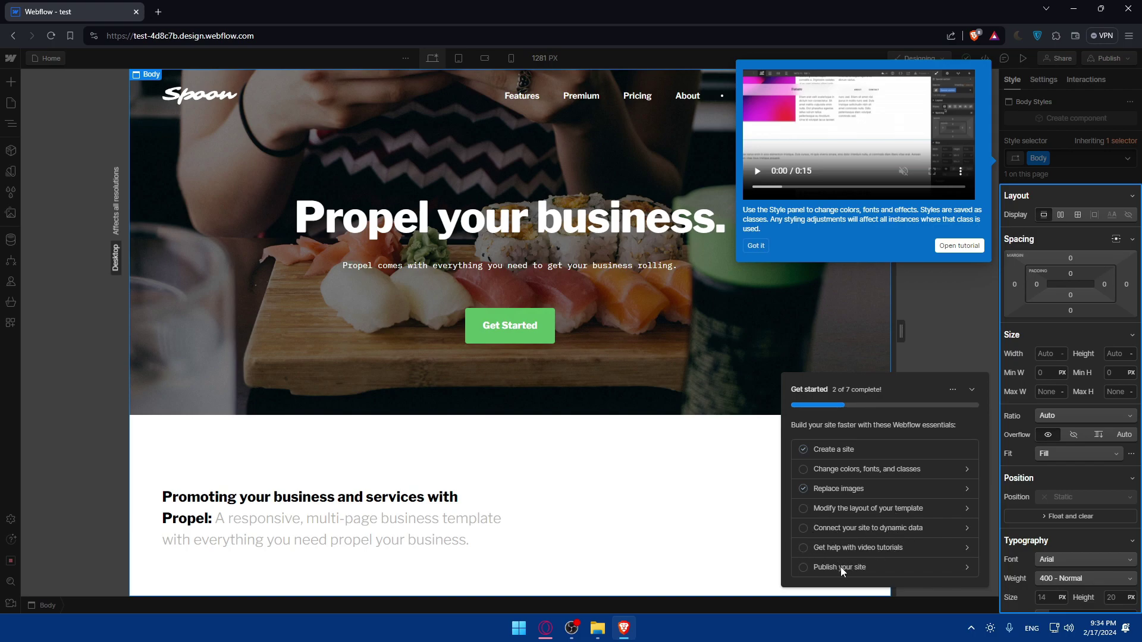
{"action": "left_click", "coordinate": [760, 247]}
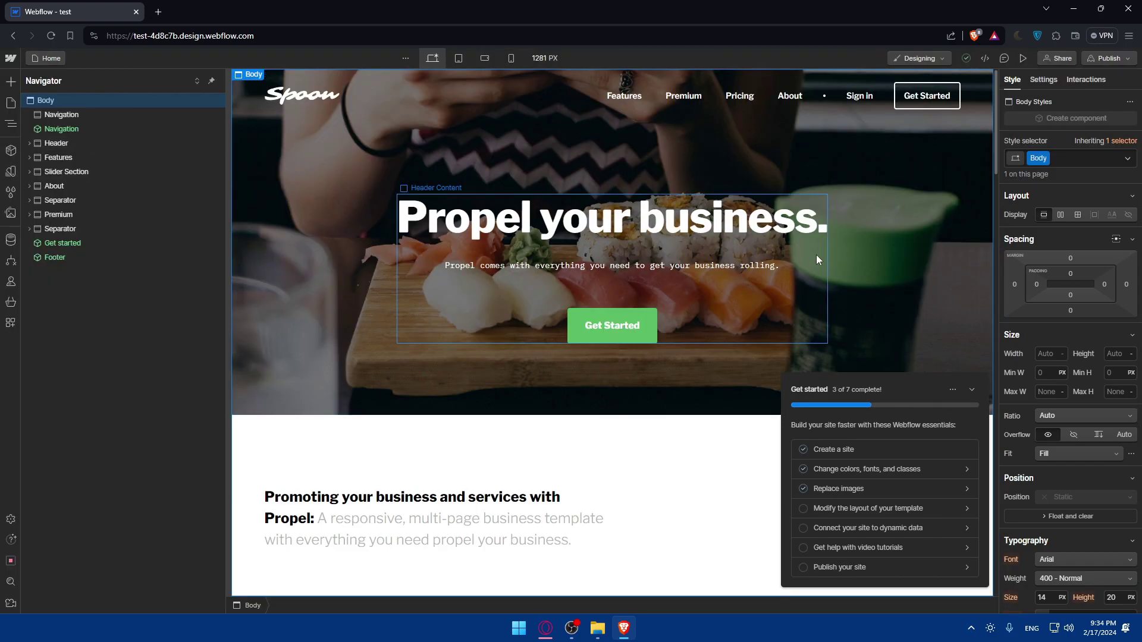
{"action": "left_click", "coordinate": [833, 511]}
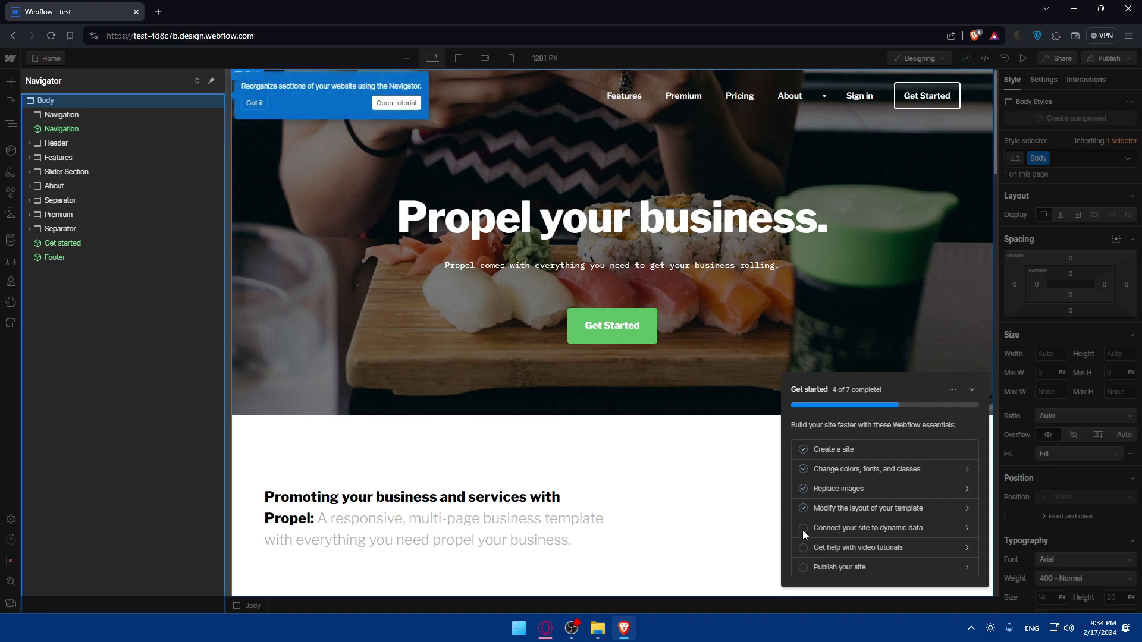
{"action": "left_click", "coordinate": [254, 102]}
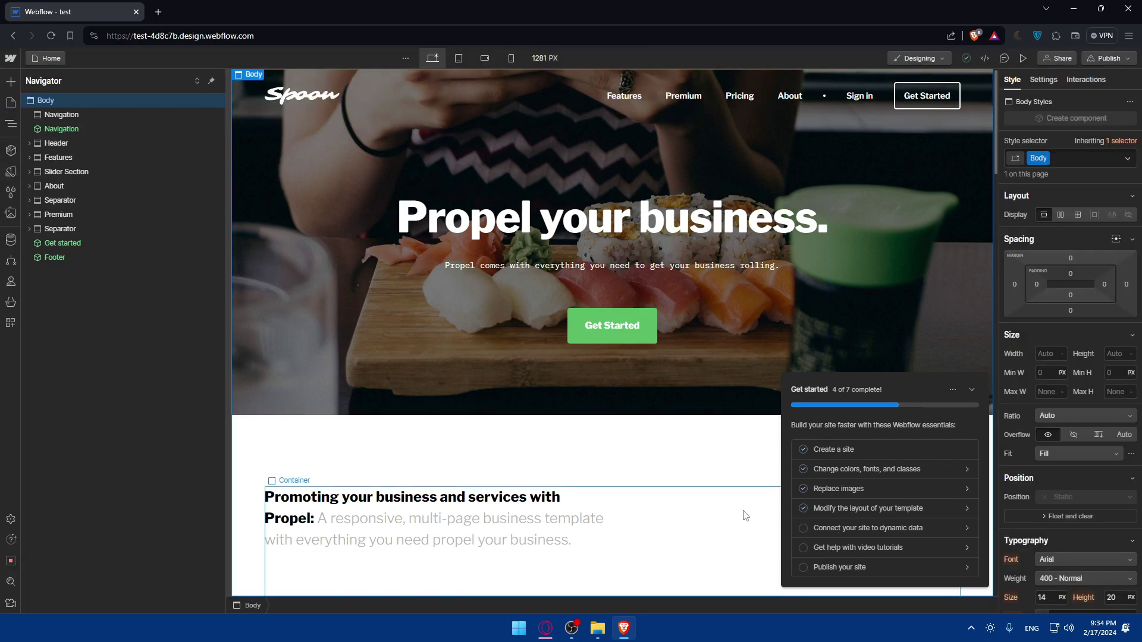
Check off the dynamic data and video tutorials items in the checklist, then view the publish destinations and close them.
{"action": "left_click", "coordinate": [803, 528]}
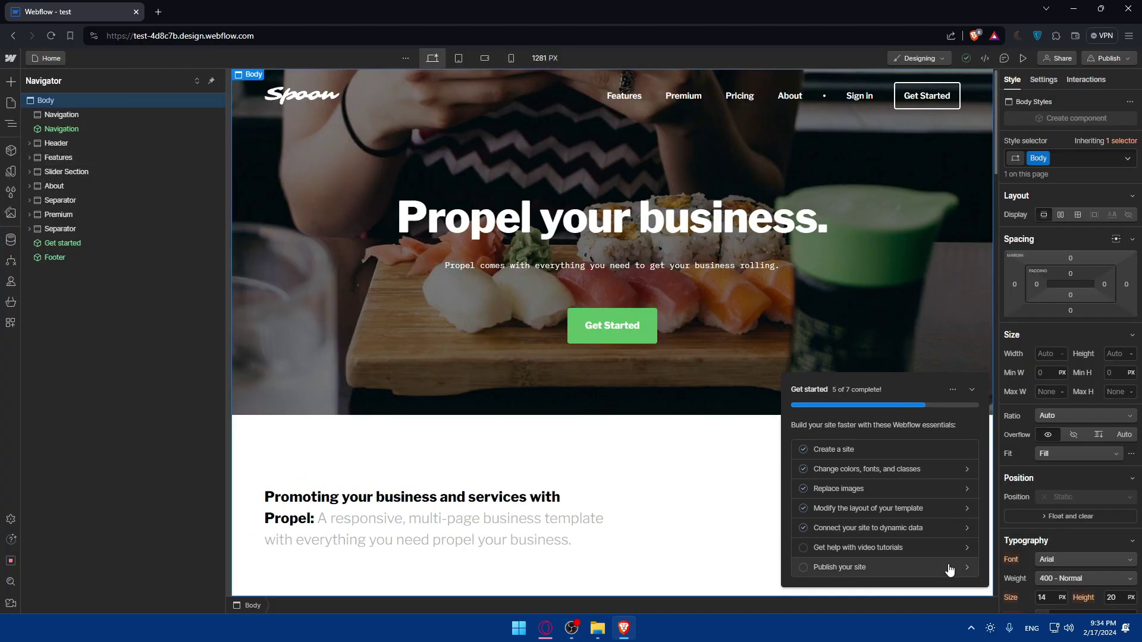
{"action": "left_click", "coordinate": [820, 548]}
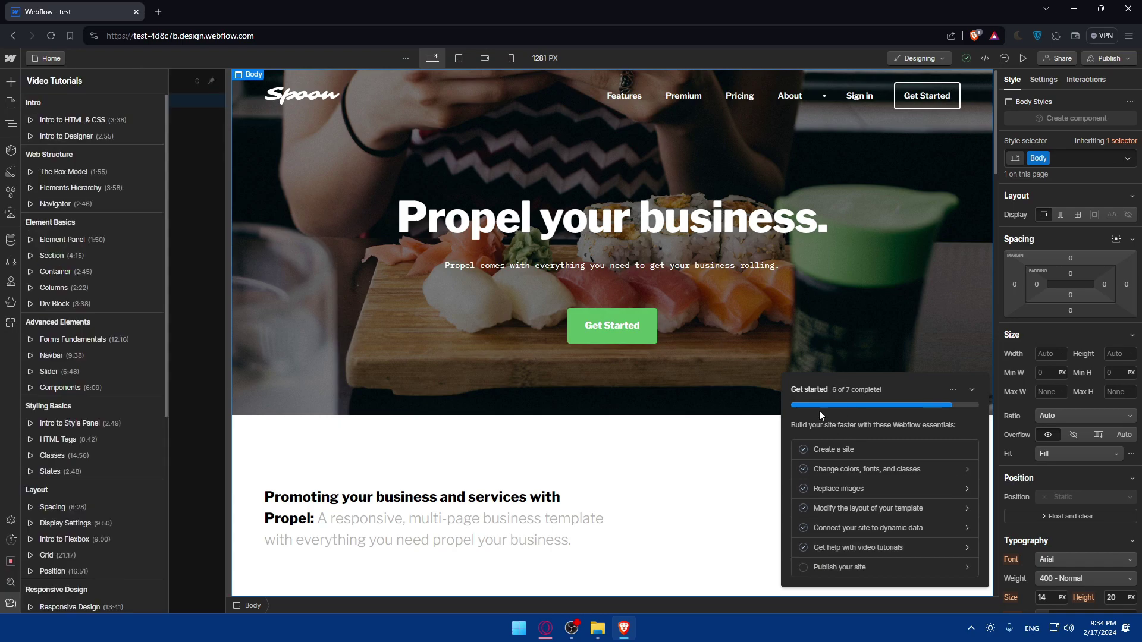
{"action": "left_click", "coordinate": [812, 568]}
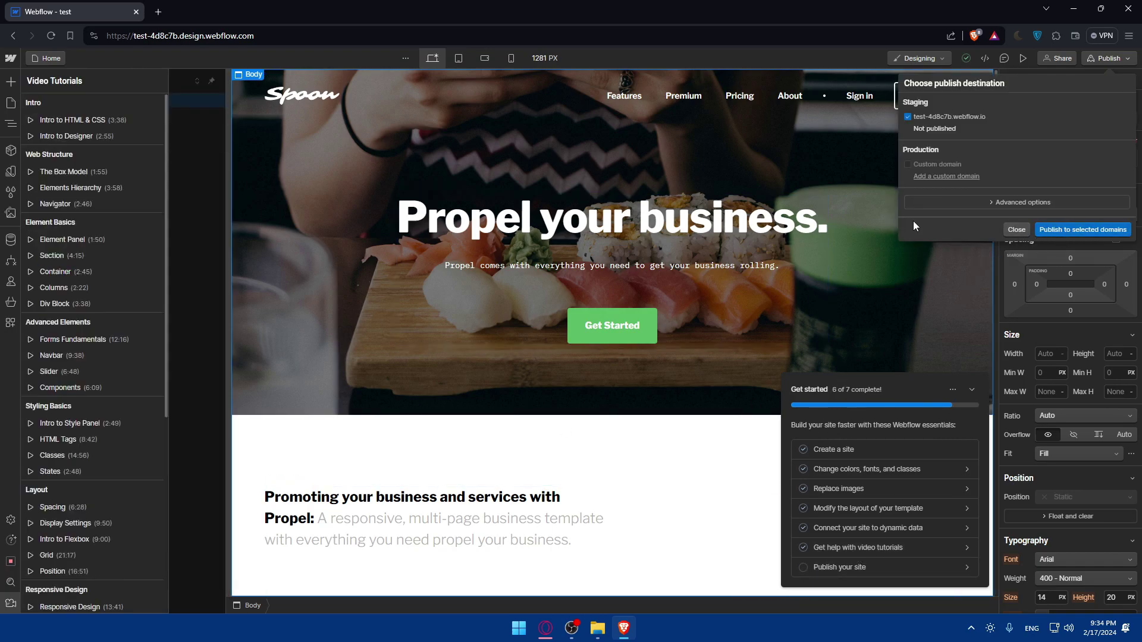
{"action": "left_click", "coordinate": [1016, 228]}
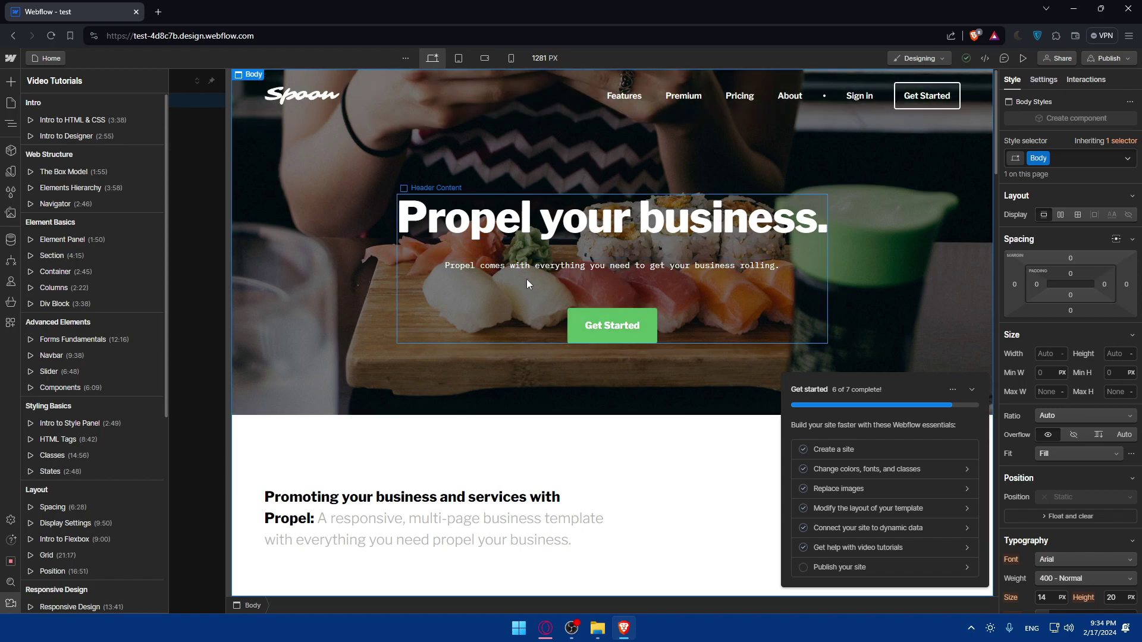
Look through the home page on the canvas, then view the top of the page in preview mode.
{"action": "scroll", "coordinate": [482, 341], "scroll_direction": "down", "scroll_amount": 3}
{"action": "scroll", "coordinate": [482, 339], "scroll_direction": "up", "scroll_amount": 3}
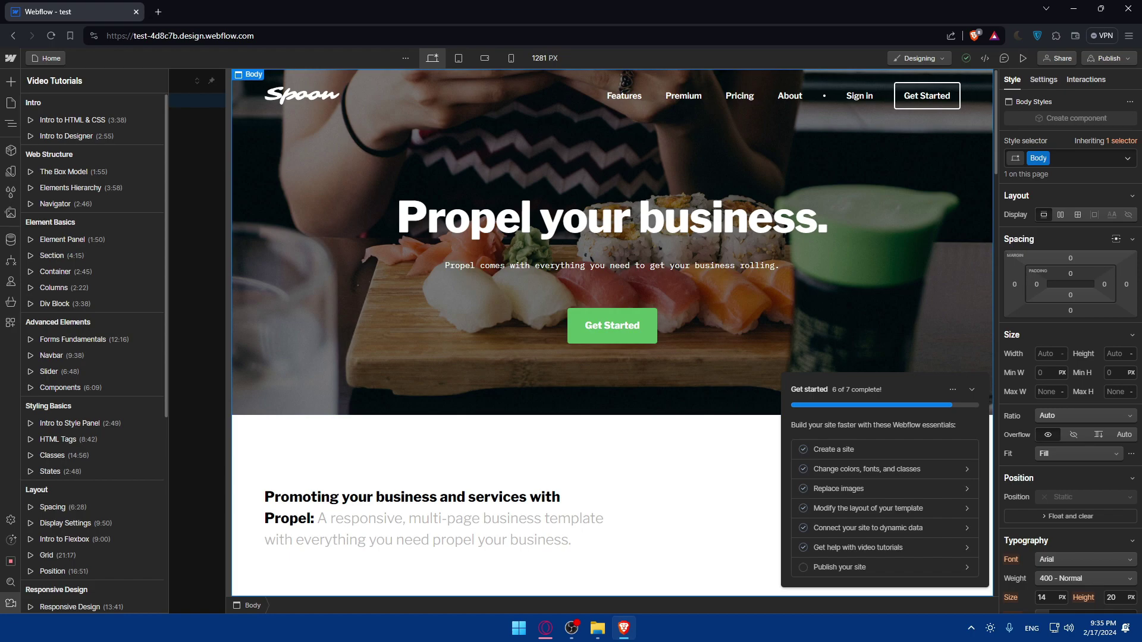
{"action": "scroll", "coordinate": [331, 269], "scroll_direction": "down", "scroll_amount": 10}
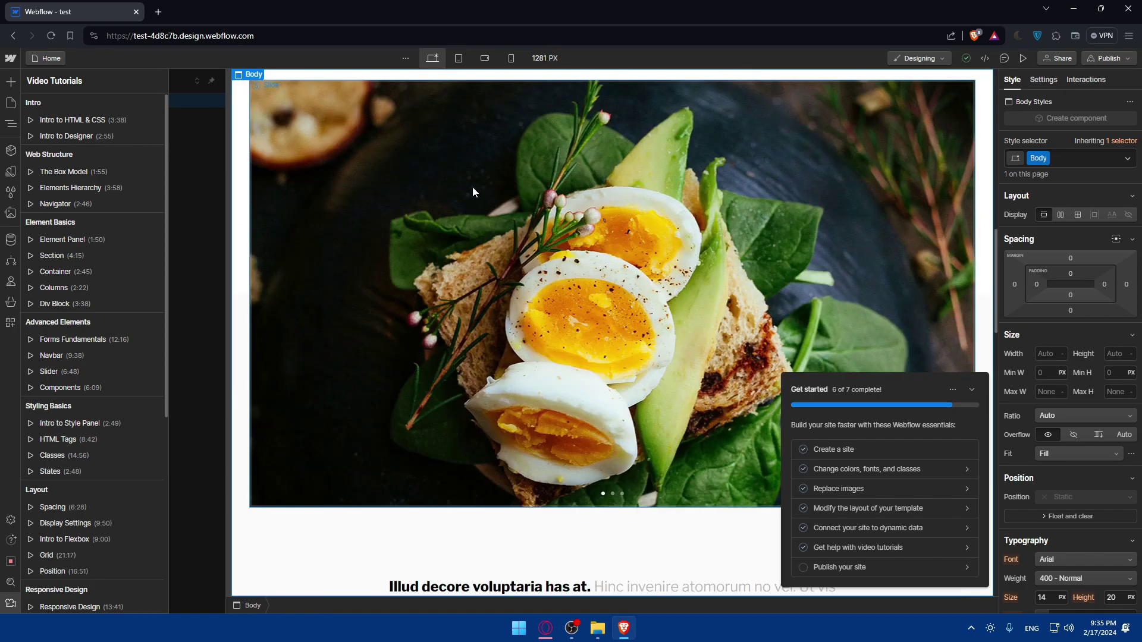
{"action": "scroll", "coordinate": [473, 192], "scroll_direction": "down", "scroll_amount": 8}
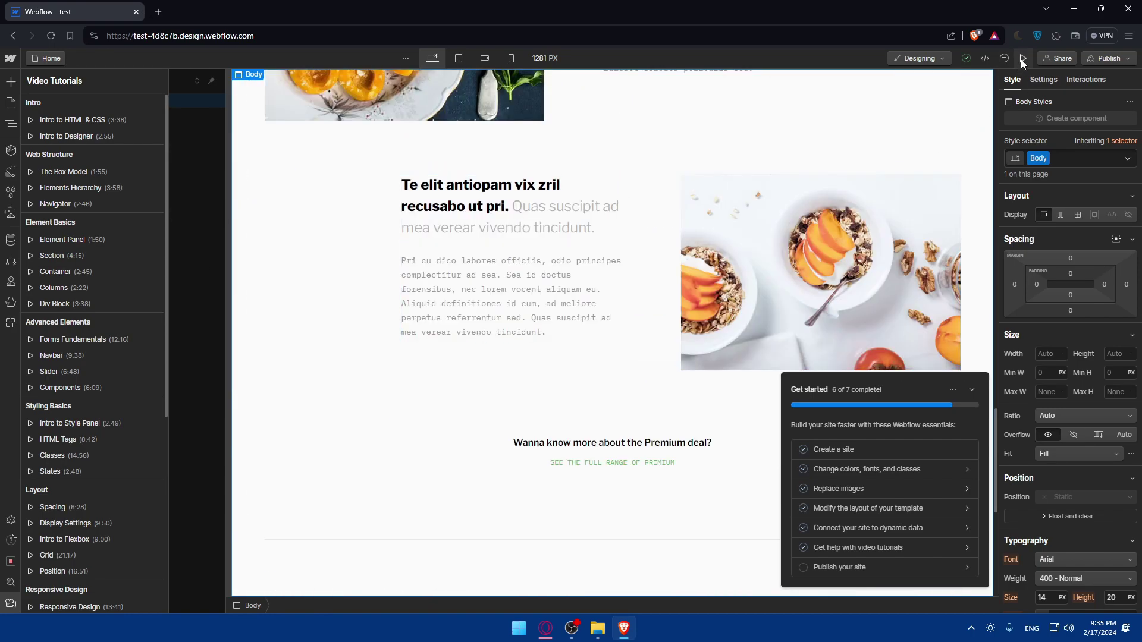
{"action": "left_click", "coordinate": [1021, 59]}
{"action": "scroll", "coordinate": [476, 283], "scroll_direction": "up", "scroll_amount": 18}
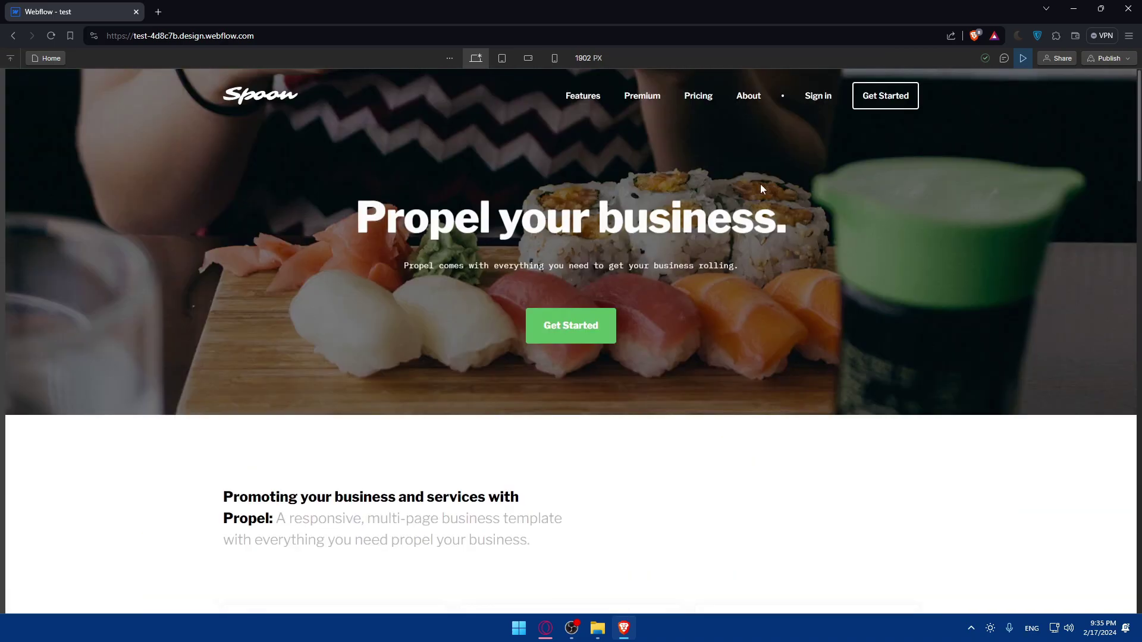
Preview the home page at the tablet, mobile landscape and mobile portrait breakpoints, then return to desktop.
{"action": "left_click", "coordinate": [502, 59]}
{"action": "left_click", "coordinate": [528, 58]}
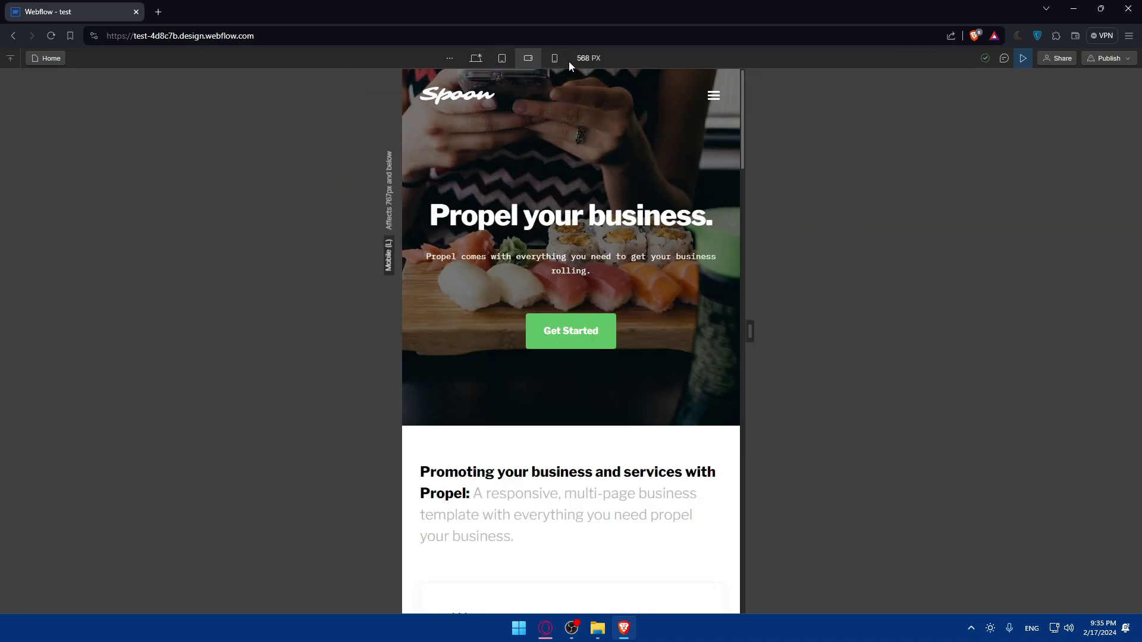
{"action": "left_click", "coordinate": [554, 60]}
{"action": "left_click", "coordinate": [475, 58]}
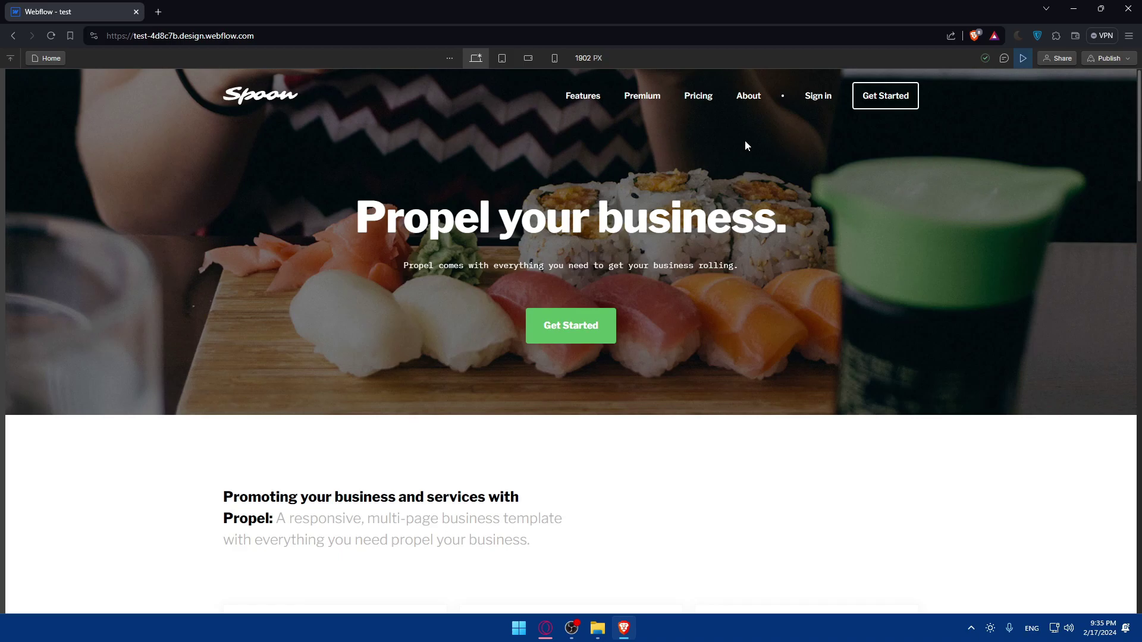
View the site's publish destinations from the preview, then close them and return to the design view.
{"action": "left_click", "coordinate": [1105, 58]}
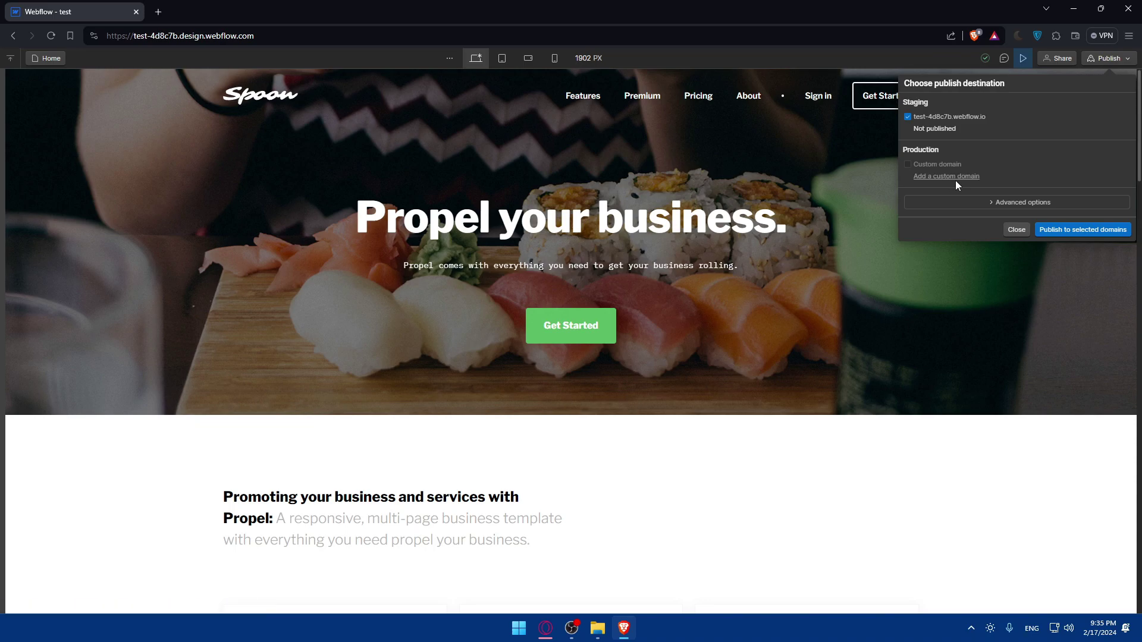
{"action": "left_click", "coordinate": [1008, 56]}
{"action": "left_click", "coordinate": [1027, 59]}
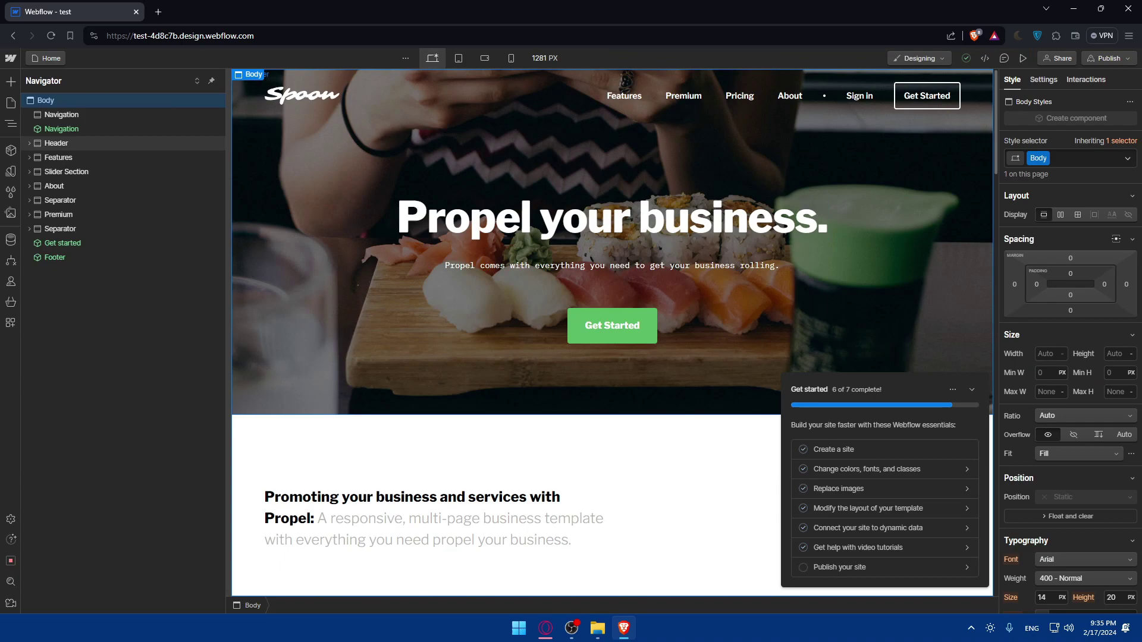